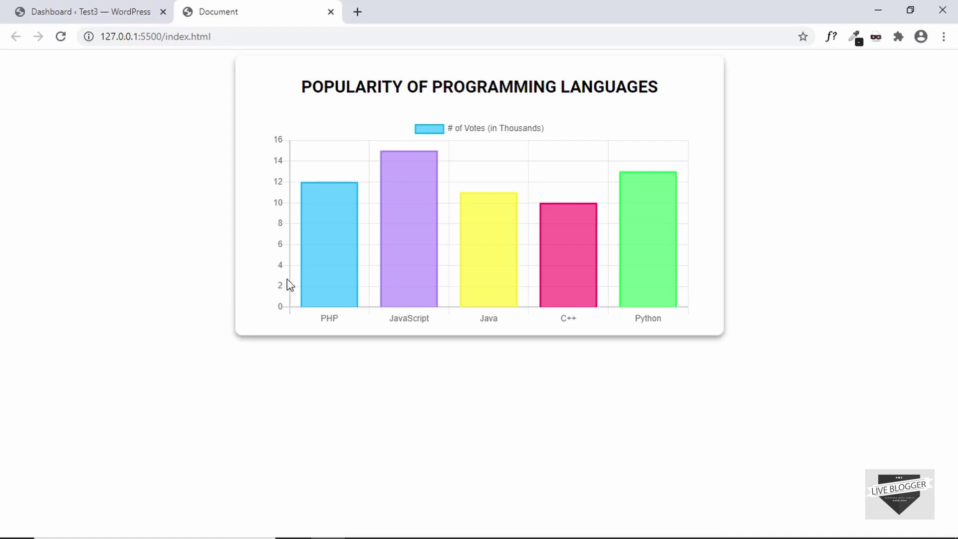
Start a new post titled 'Some Stats' and switch it to the code editor
{"action": "mouse_move", "coordinate": [318, 281]}
{"action": "left_click", "coordinate": [60, 43]}
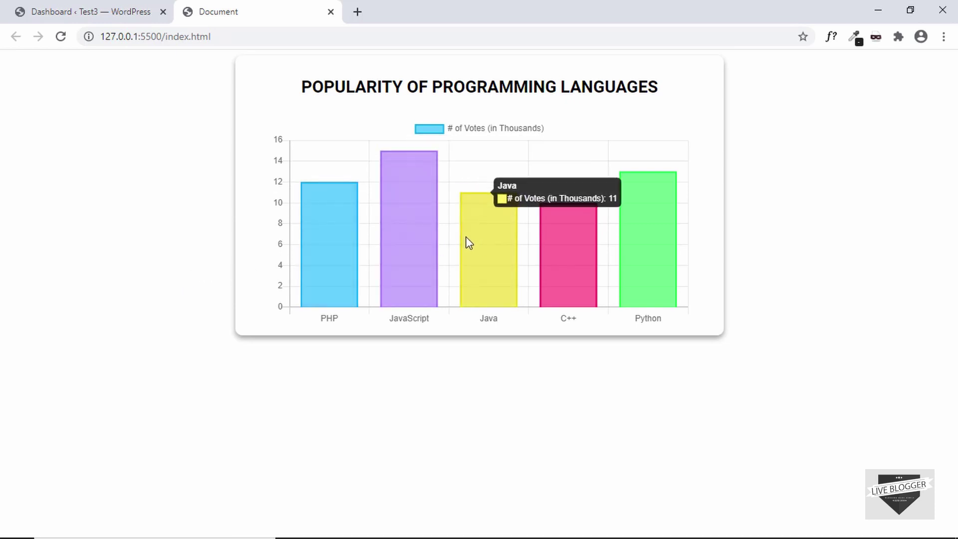
{"action": "left_click", "coordinate": [93, 17]}
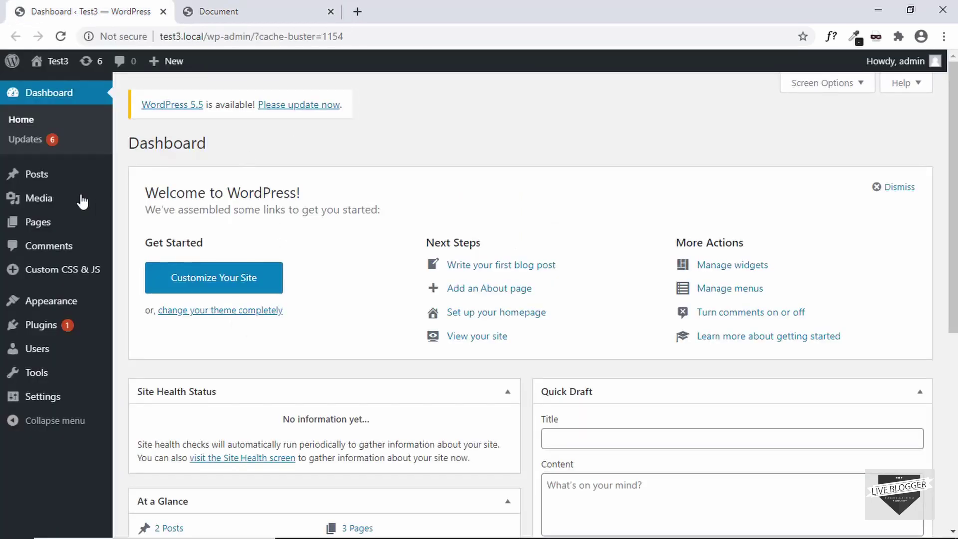
{"action": "mouse_move", "coordinate": [53, 186]}
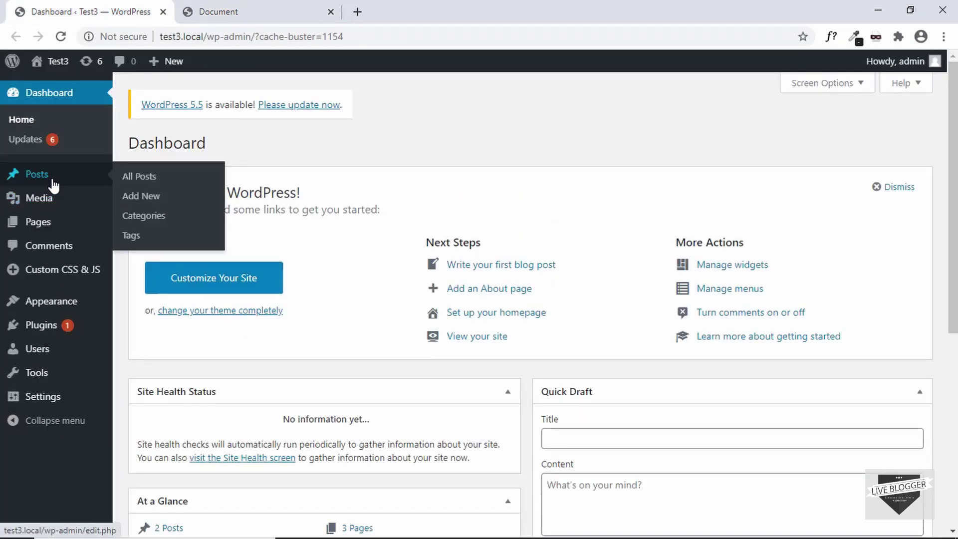
{"action": "left_click", "coordinate": [143, 199]}
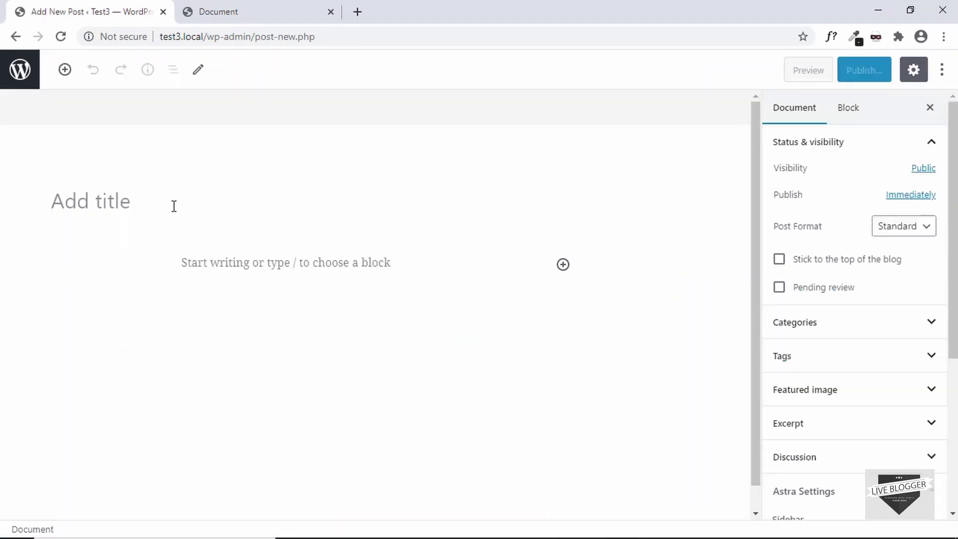
{"action": "left_click", "coordinate": [174, 206]}
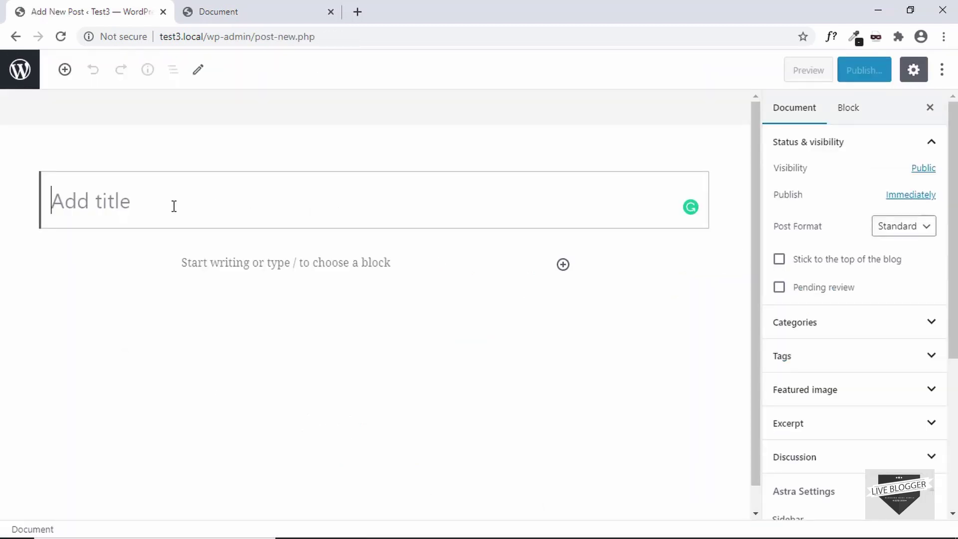
{"action": "type", "text": "Some Stats"}
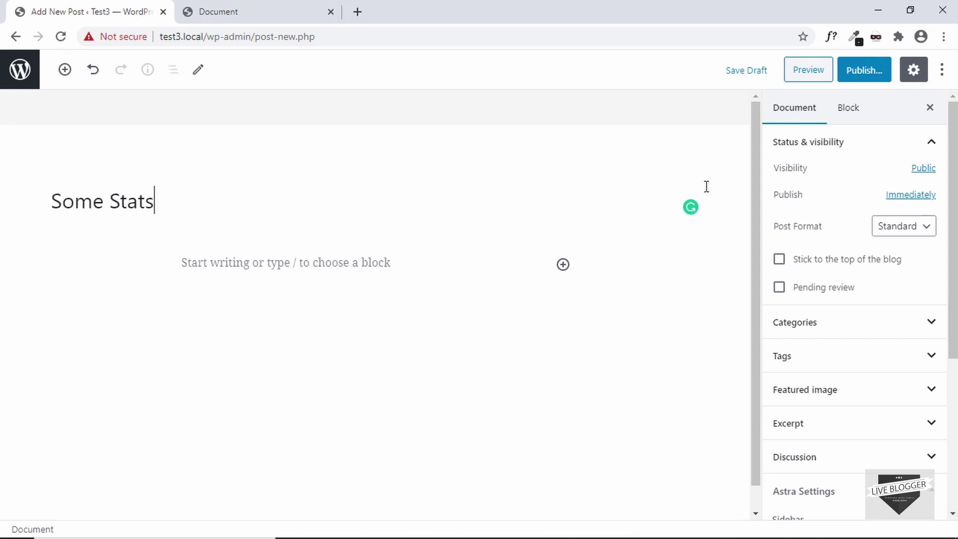
{"action": "left_click", "coordinate": [942, 69]}
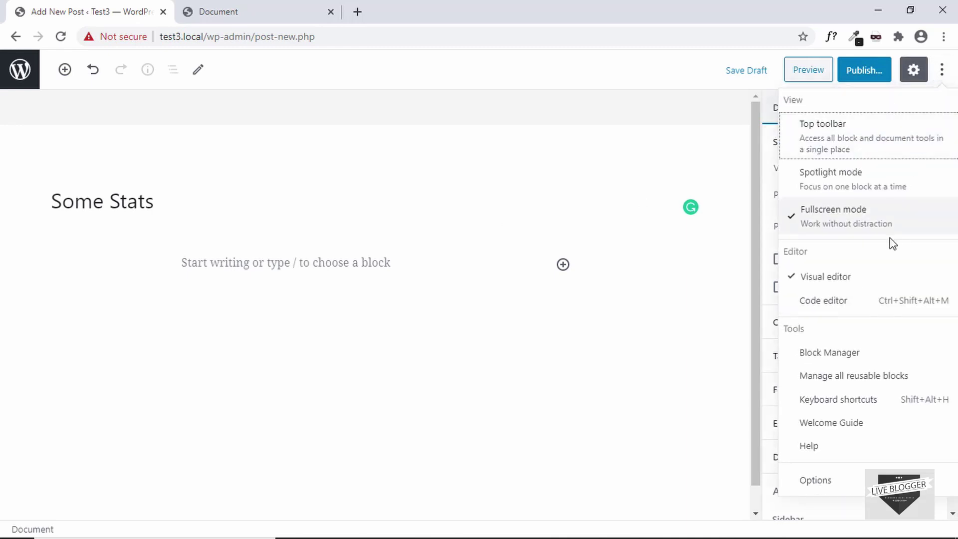
{"action": "left_click", "coordinate": [866, 305]}
Paste the chart container div, heading and canvas from index.html lines 10–13 into the post
{"action": "left_click", "coordinate": [339, 310]}
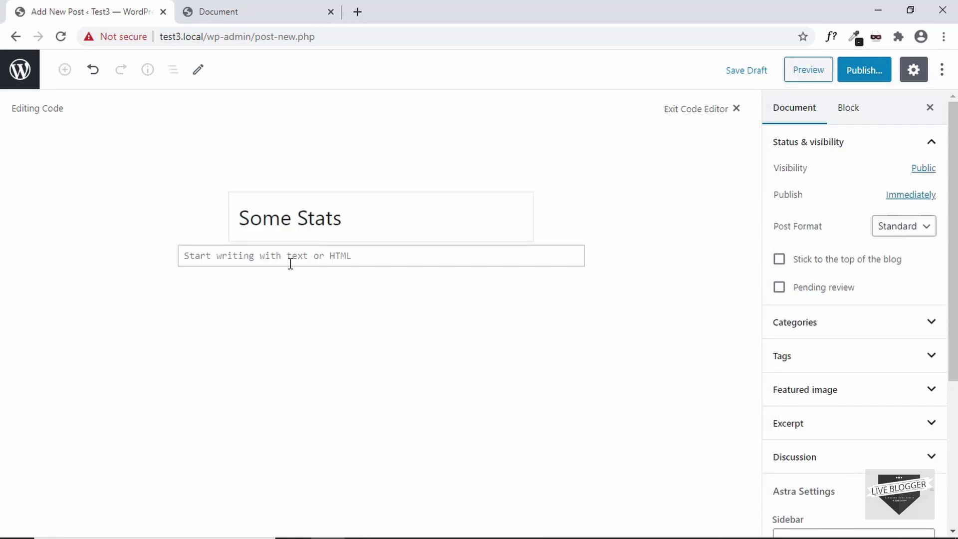
{"action": "key", "text": "alt+Tab"}
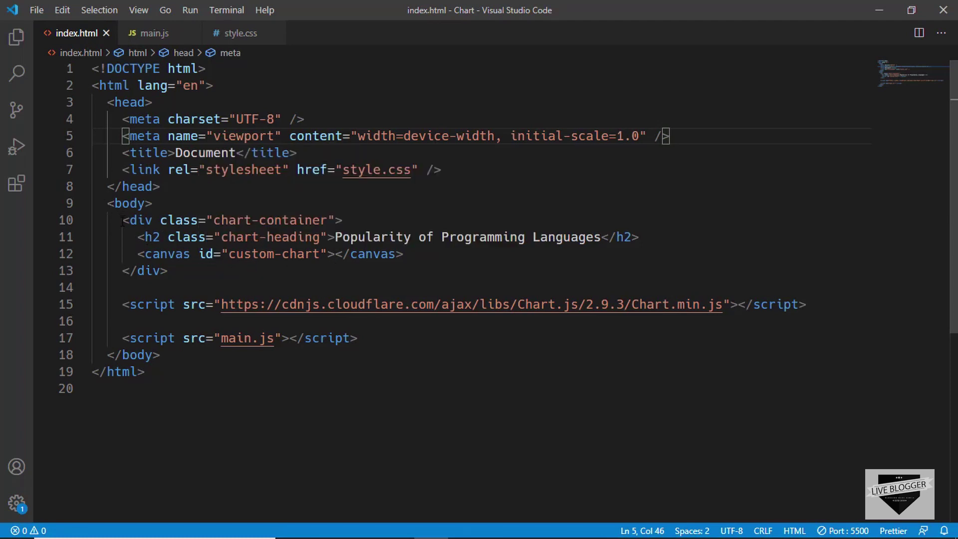
{"action": "left_click_drag", "start_coordinate": [122, 220], "coordinate": [205, 268]}
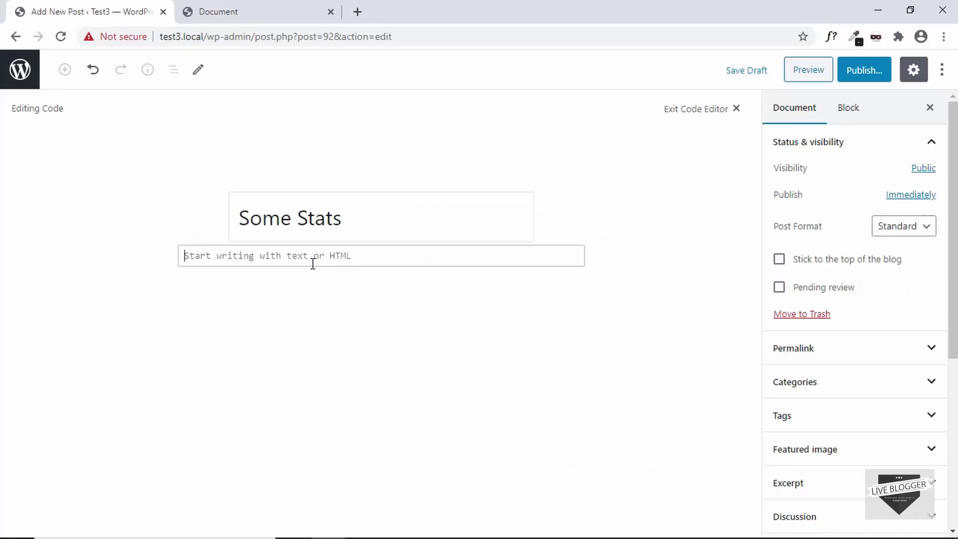
{"action": "type", "text": "<div class=\"chart-container\">       <h2 class=\"chart-heading\">Popularity of Programming Languages</h2>       <canvas id=\"custom-chart\"></canvas>     </div>"}
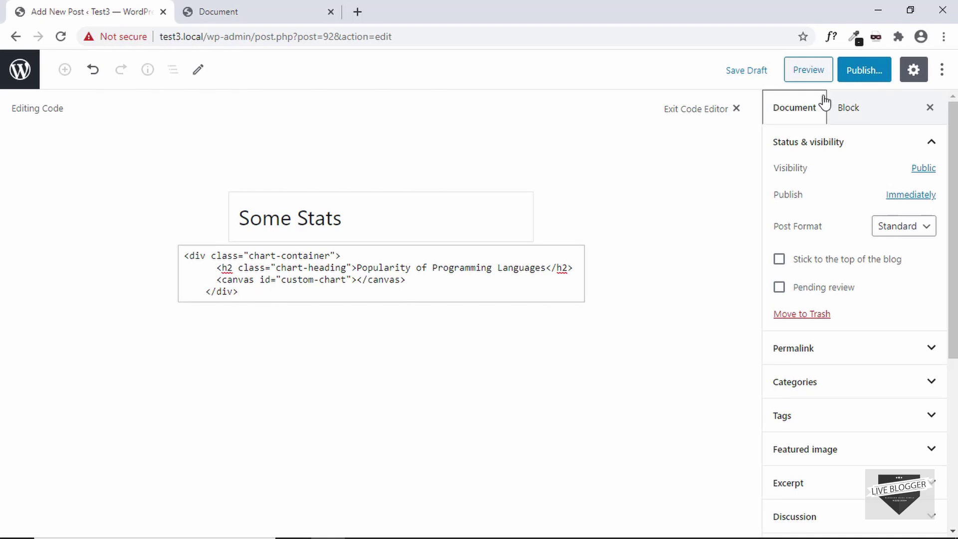
Publish the Some Stats post and dismiss the publish summary
{"action": "left_click", "coordinate": [864, 75]}
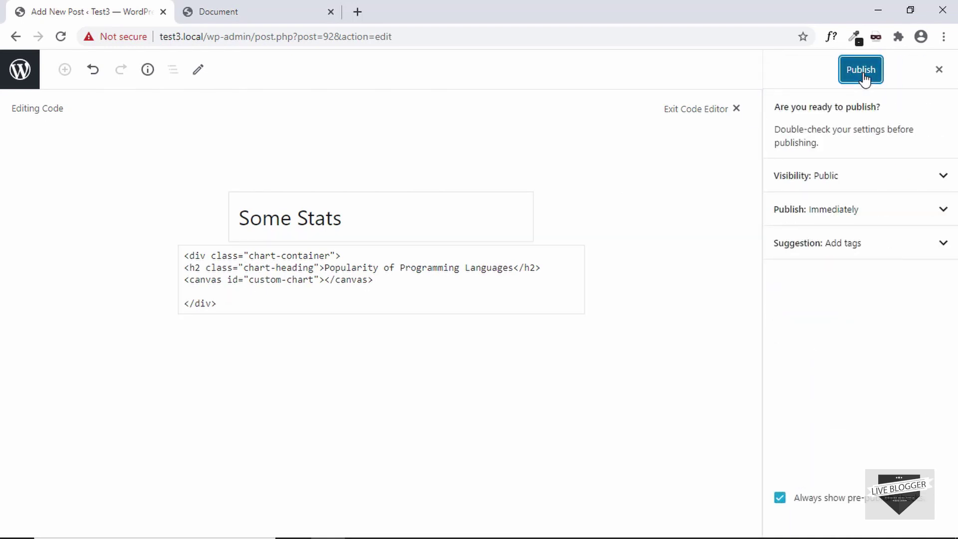
{"action": "left_click", "coordinate": [862, 74]}
{"action": "left_click", "coordinate": [338, 255]}
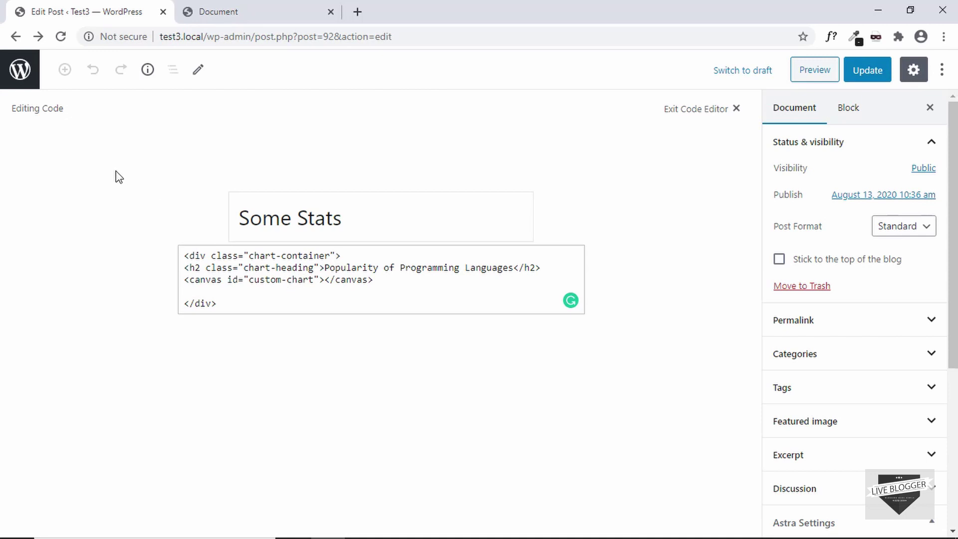
Return to All Posts, showing Some Stats published, and bring up the Custom CSS & JS menu
{"action": "left_click", "coordinate": [15, 73]}
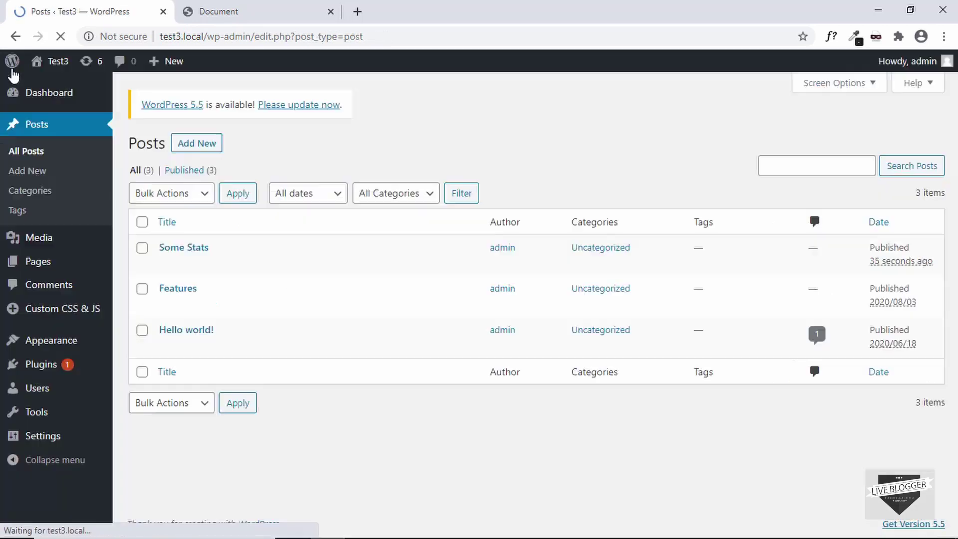
{"action": "mouse_move", "coordinate": [44, 260]}
{"action": "mouse_move", "coordinate": [50, 312]}
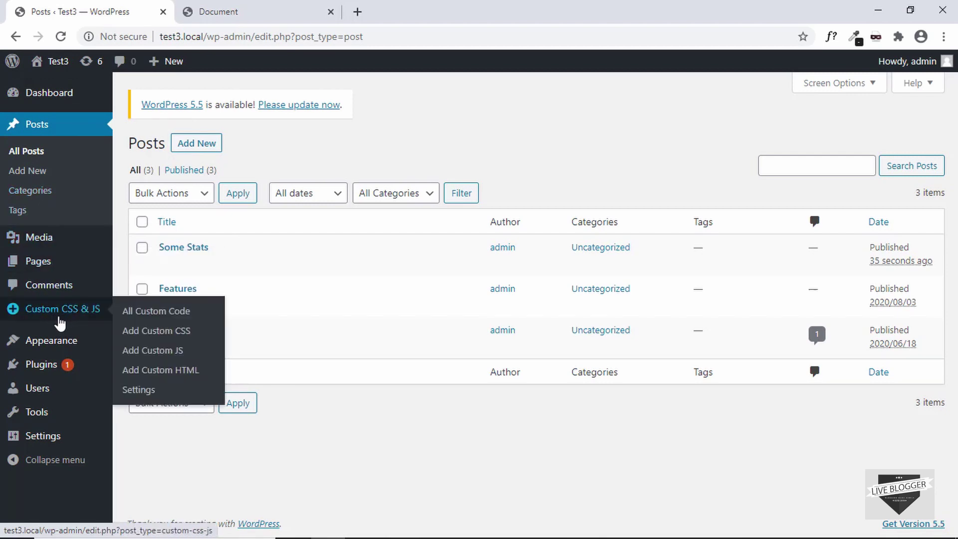
{"action": "mouse_move", "coordinate": [68, 366]}
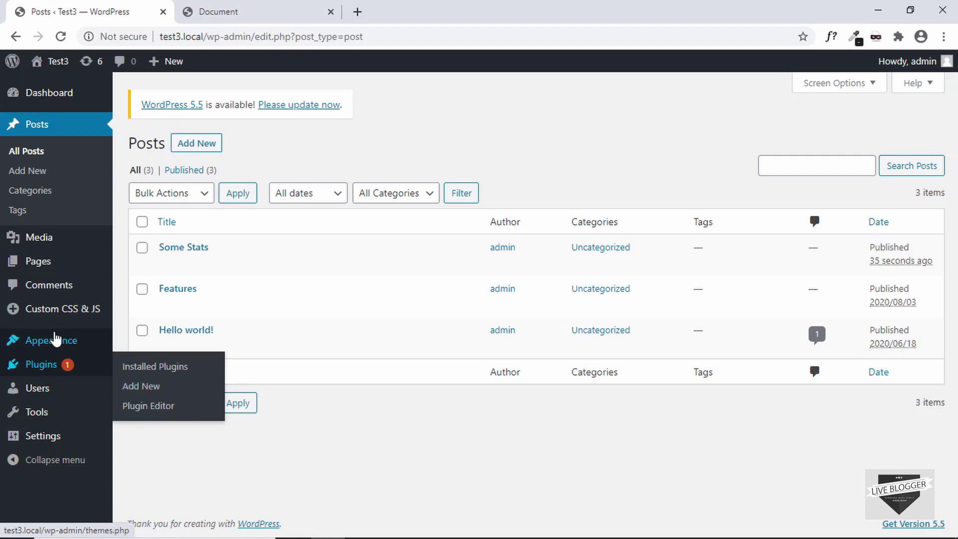
{"action": "mouse_move", "coordinate": [77, 323]}
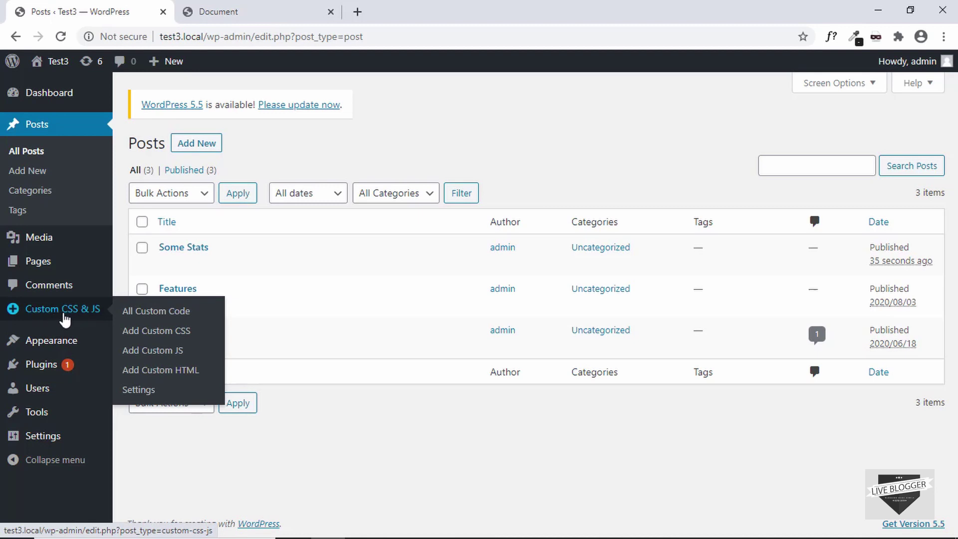
Create a custom JS snippet titled 'Chart JS' and clear its default comment code
{"action": "left_click", "coordinate": [162, 353]}
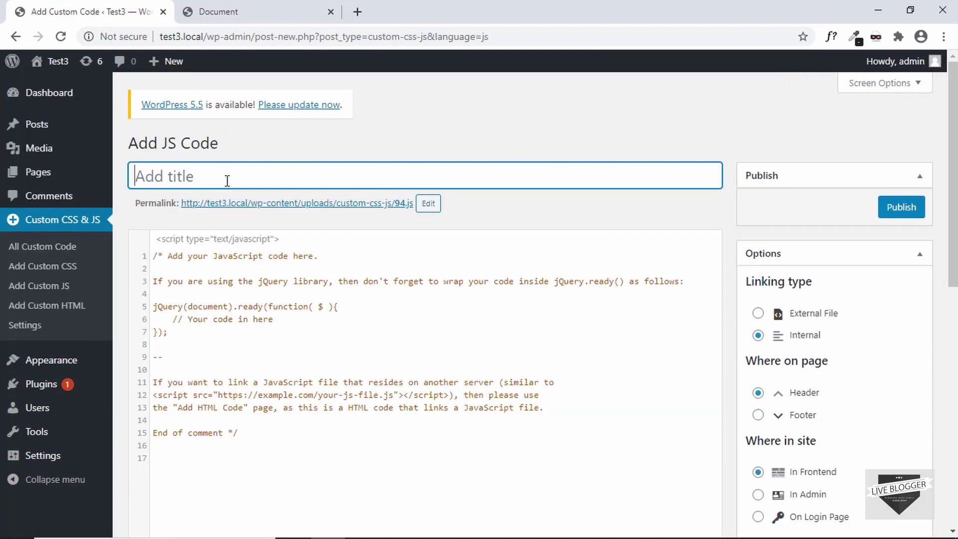
{"action": "type", "text": "Chart JS"}
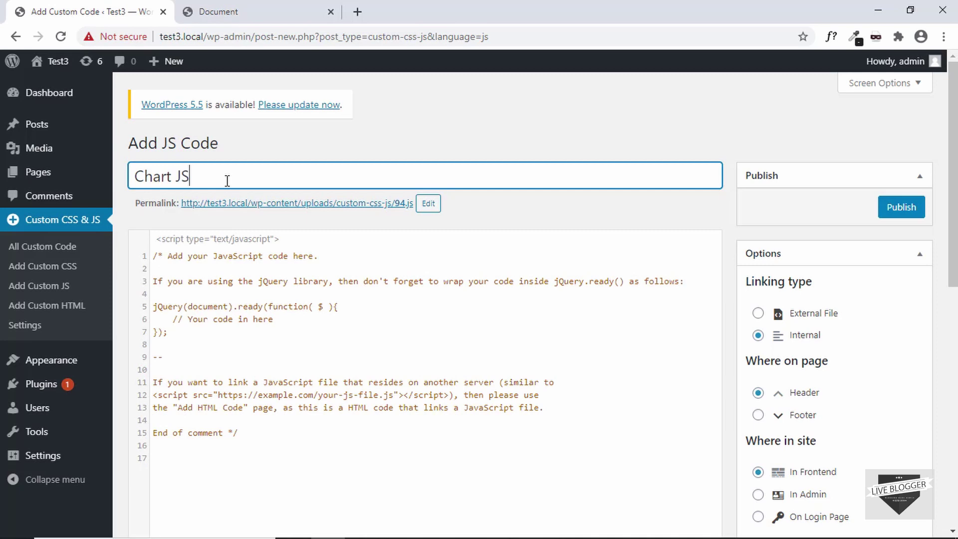
{"action": "key", "text": "Tab"}
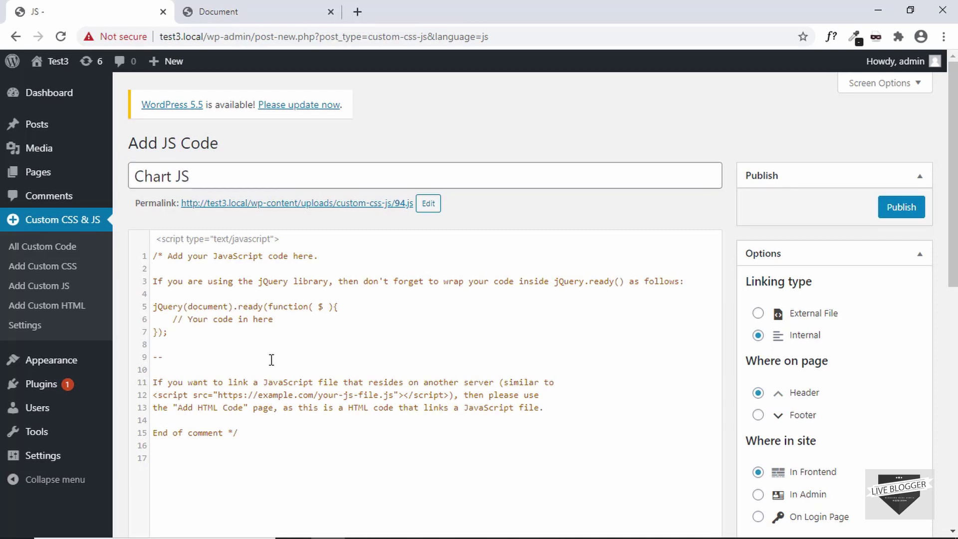
{"action": "key", "text": "ctrl+a"}
{"action": "key", "text": "BackSpace"}
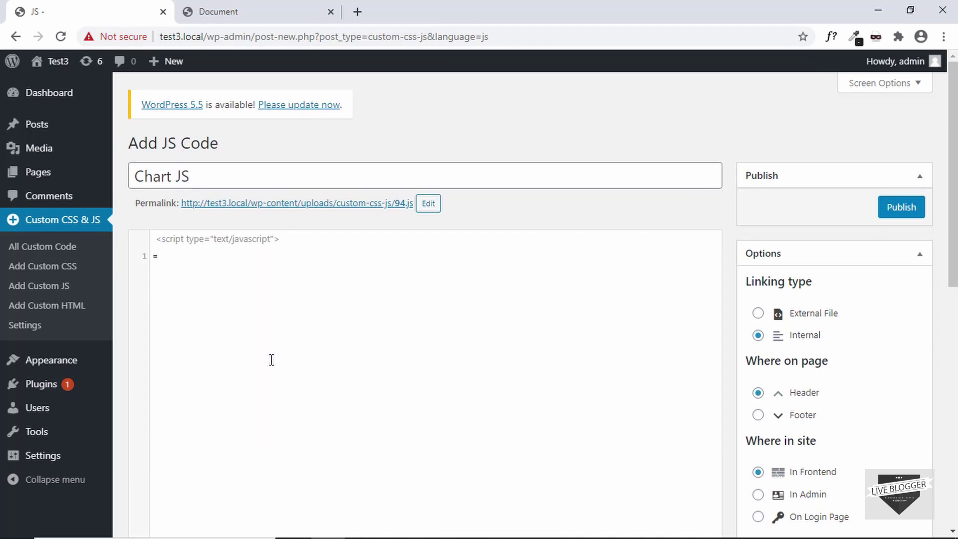
{"action": "key", "text": "alt+Tab"}
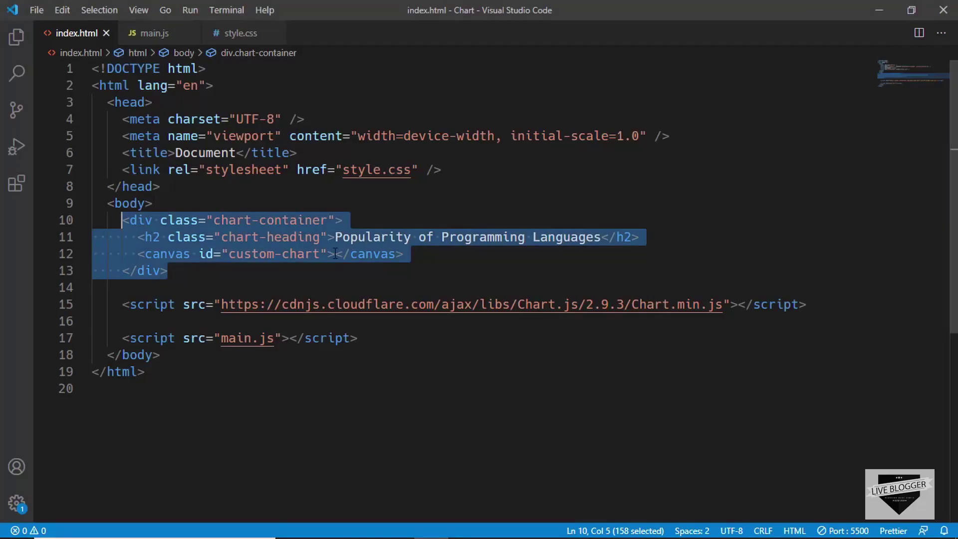
Copy the entire main.js chart script in VS Code and return to the browser
{"action": "left_click", "coordinate": [276, 194]}
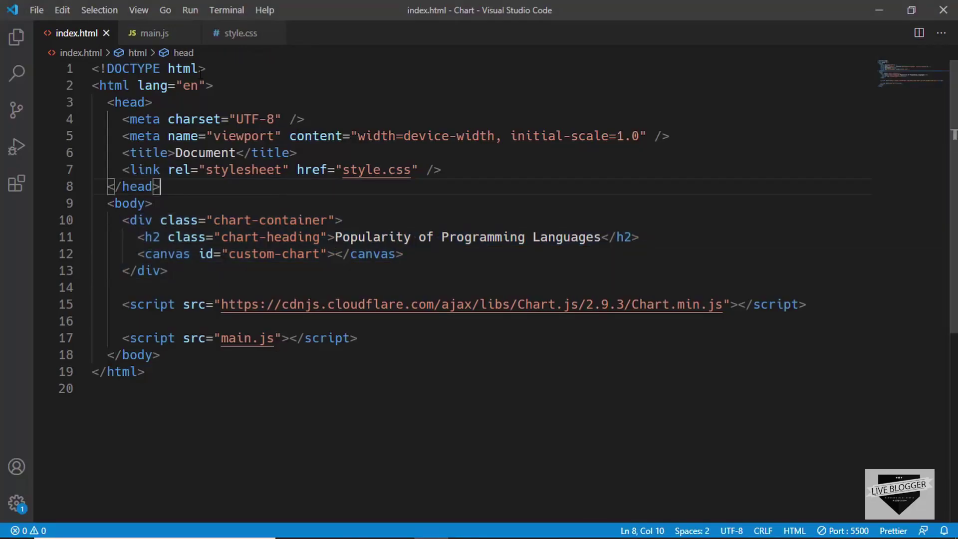
{"action": "left_click", "coordinate": [152, 37]}
{"action": "left_click", "coordinate": [401, 186]}
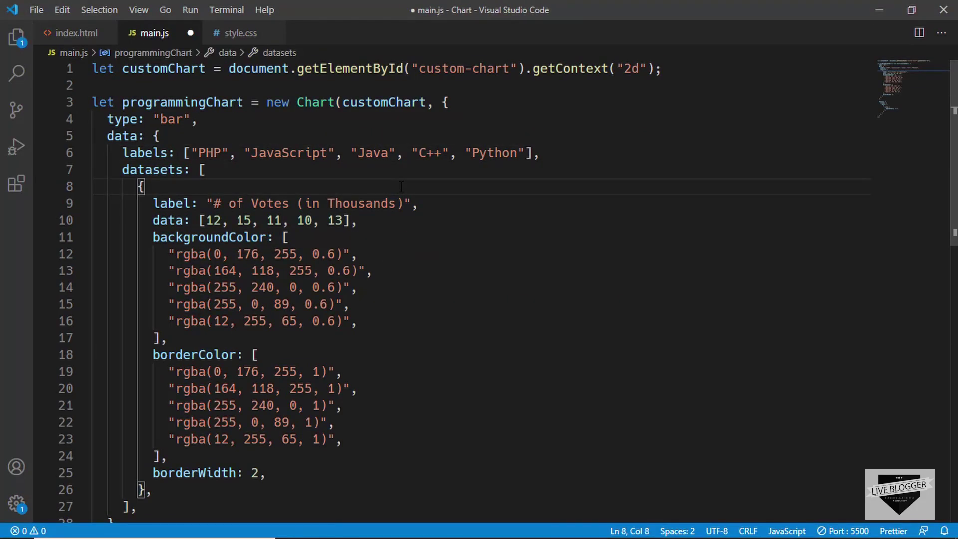
{"action": "key", "text": "ctrl+a"}
{"action": "key", "text": "ctrl+c"}
{"action": "scroll", "coordinate": [401, 186], "scroll_direction": "down", "scroll_amount": 7}
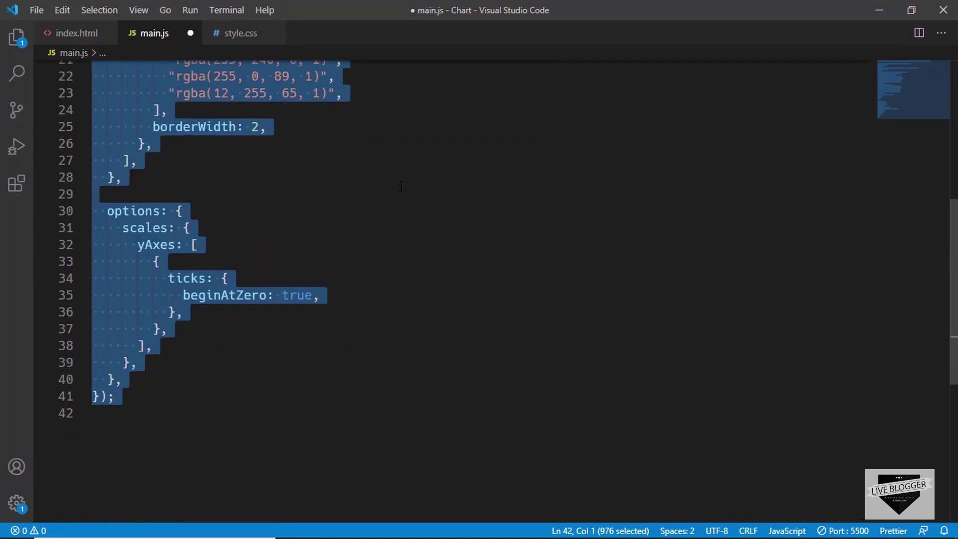
{"action": "scroll", "coordinate": [400, 187], "scroll_direction": "up", "scroll_amount": 6}
{"action": "key", "text": "alt+Tab"}
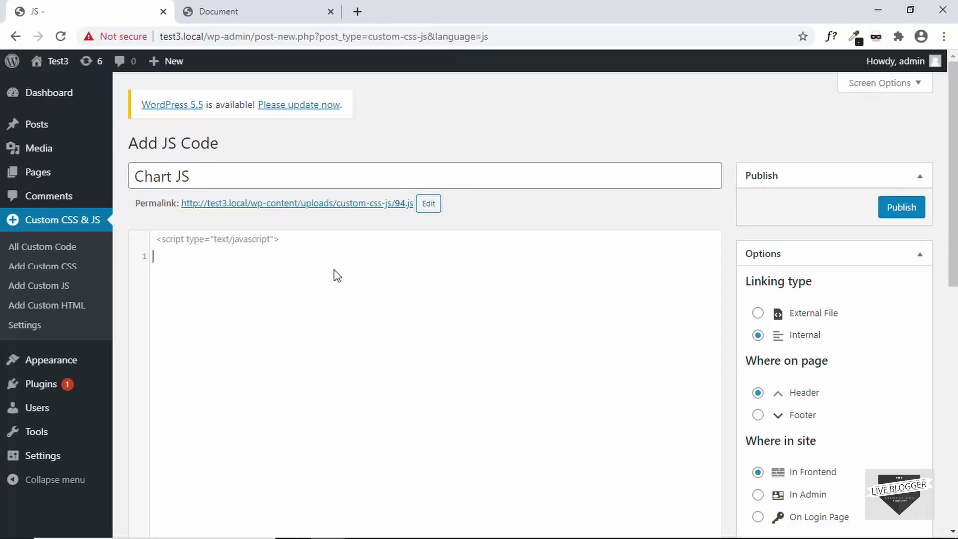
Paste the main.js bar chart script into the Chart JS snippet and compare with the local chart page
{"action": "key", "text": "ctrl+v"}
{"action": "scroll", "coordinate": [414, 297], "scroll_direction": "up", "scroll_amount": 5}
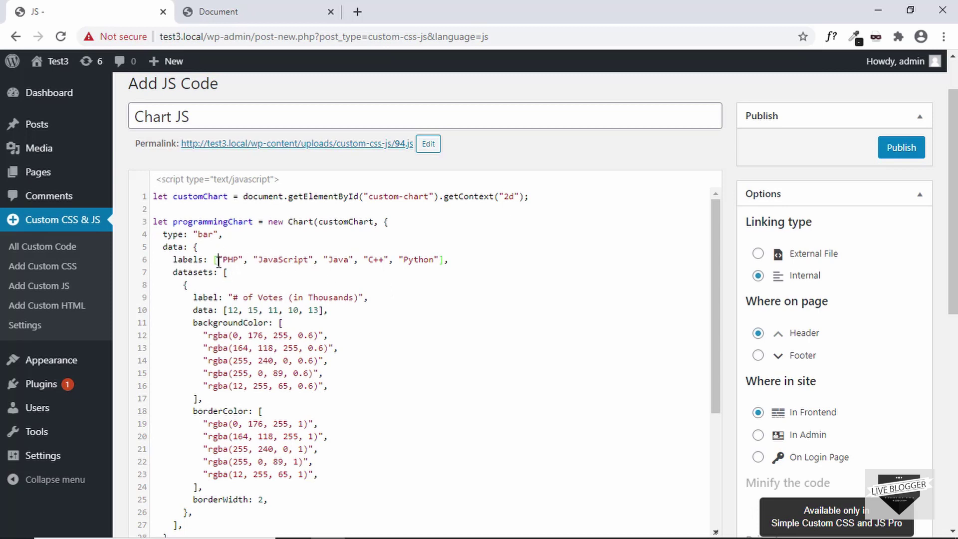
{"action": "left_click", "coordinate": [220, 11]}
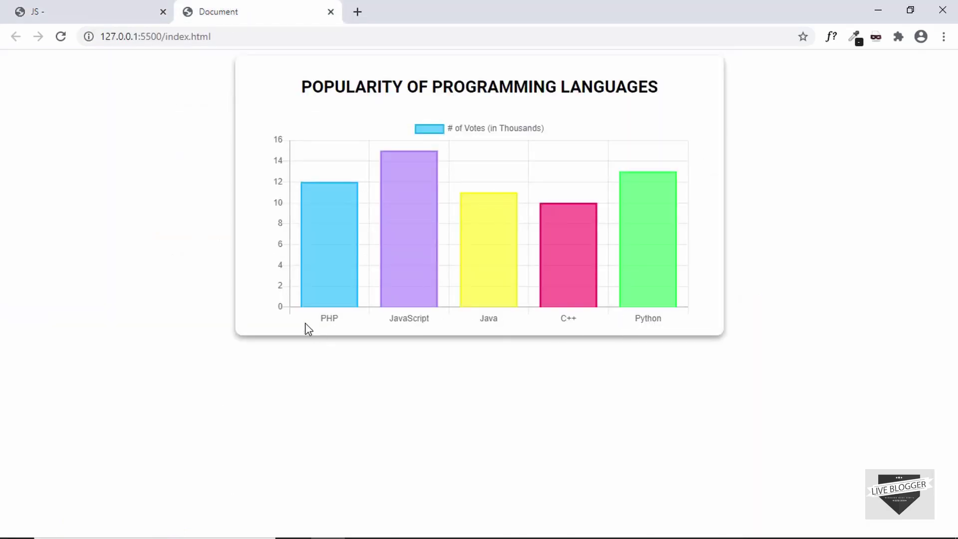
{"action": "left_click", "coordinate": [52, 8]}
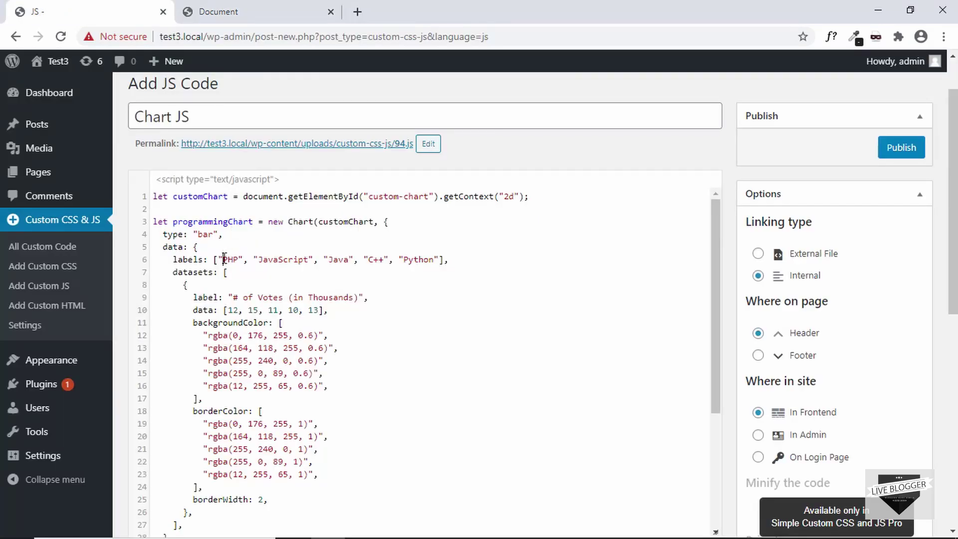
Add a comma after Python in the labels list and check it against the local chart
{"action": "left_click_drag", "start_coordinate": [223, 259], "coordinate": [239, 258]}
{"action": "left_click", "coordinate": [441, 262]}
{"action": "type", "text": ","}
{"action": "left_click", "coordinate": [247, 10]}
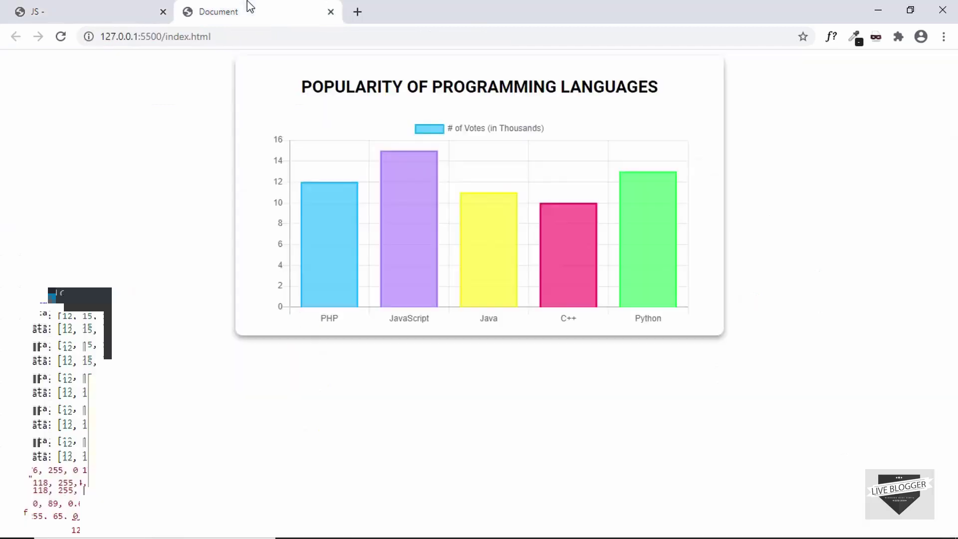
{"action": "mouse_move", "coordinate": [319, 290]}
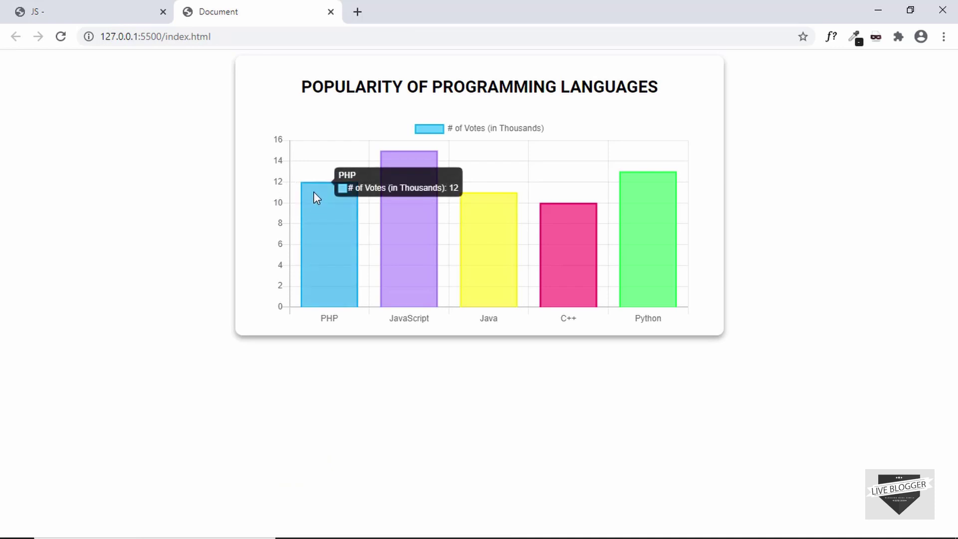
{"action": "mouse_move", "coordinate": [411, 170]}
{"action": "mouse_move", "coordinate": [480, 230]}
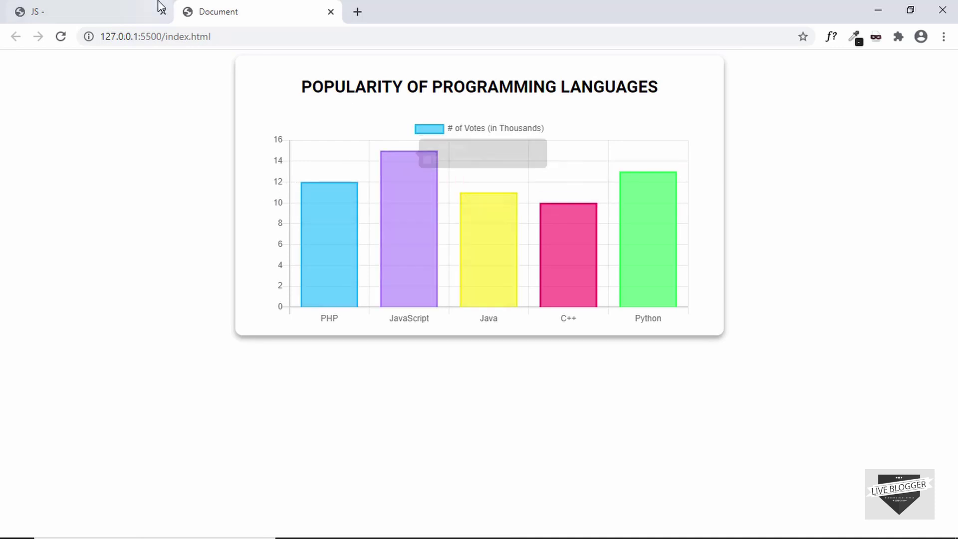
{"action": "left_click", "coordinate": [88, 8]}
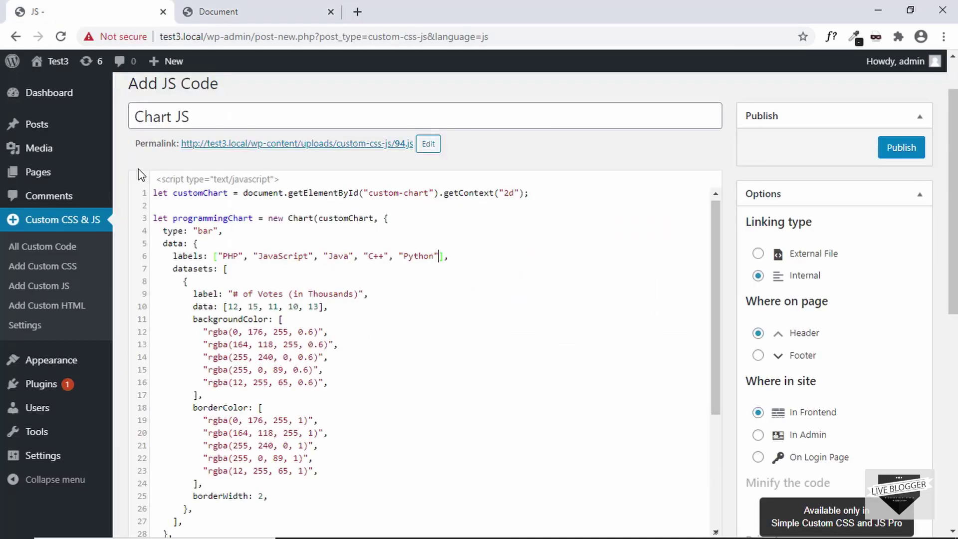
Review the script's data values 12 and 15 and its background colour list
{"action": "double_click", "coordinate": [230, 307]}
{"action": "left_click", "coordinate": [282, 306]}
{"action": "left_click_drag", "start_coordinate": [248, 306], "coordinate": [278, 307]}
{"action": "left_click", "coordinate": [300, 317]}
{"action": "scroll", "coordinate": [301, 316], "scroll_direction": "down", "scroll_amount": 1}
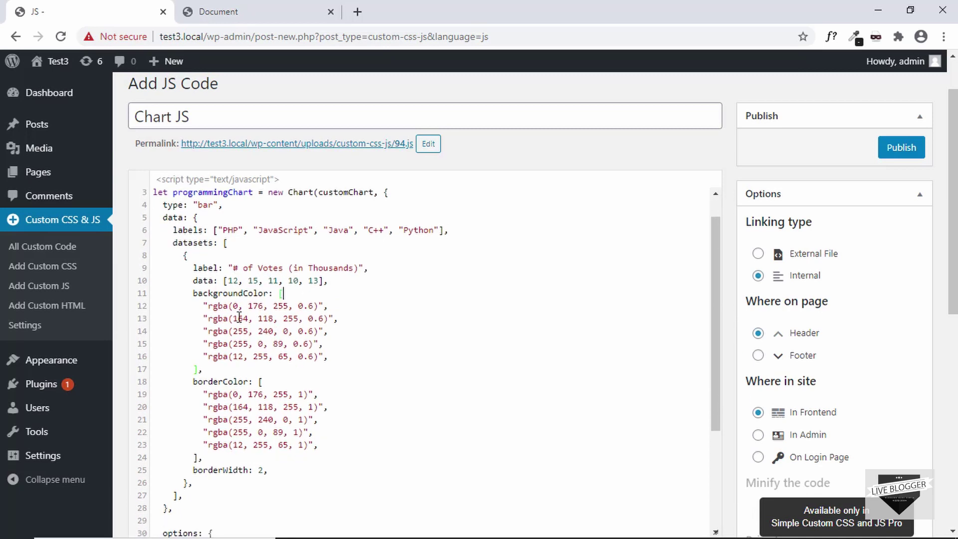
{"action": "left_click_drag", "start_coordinate": [207, 396], "coordinate": [328, 442]}
{"action": "left_click", "coordinate": [349, 280]}
{"action": "scroll", "coordinate": [349, 280], "scroll_direction": "up", "scroll_amount": 2}
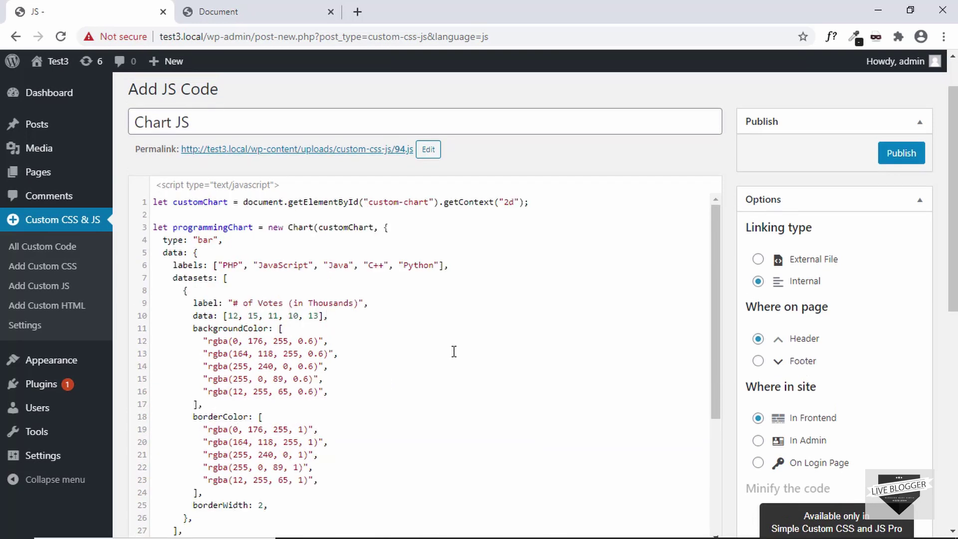
Set the Chart JS script to load in the footer and publish it
{"action": "left_click", "coordinate": [803, 363]}
{"action": "scroll", "coordinate": [806, 344], "scroll_direction": "down", "scroll_amount": 2}
{"action": "scroll", "coordinate": [807, 344], "scroll_direction": "up", "scroll_amount": 2}
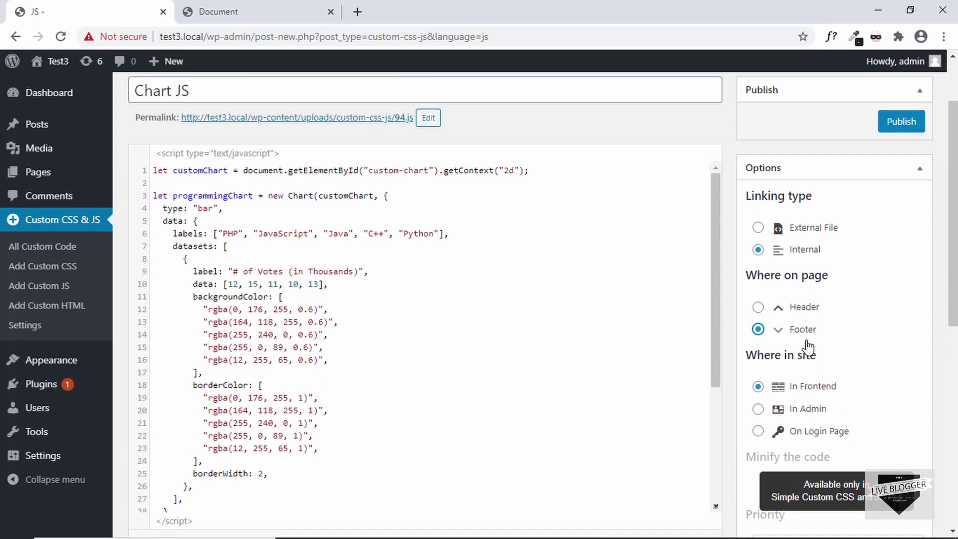
{"action": "scroll", "coordinate": [808, 347], "scroll_direction": "up", "scroll_amount": 1}
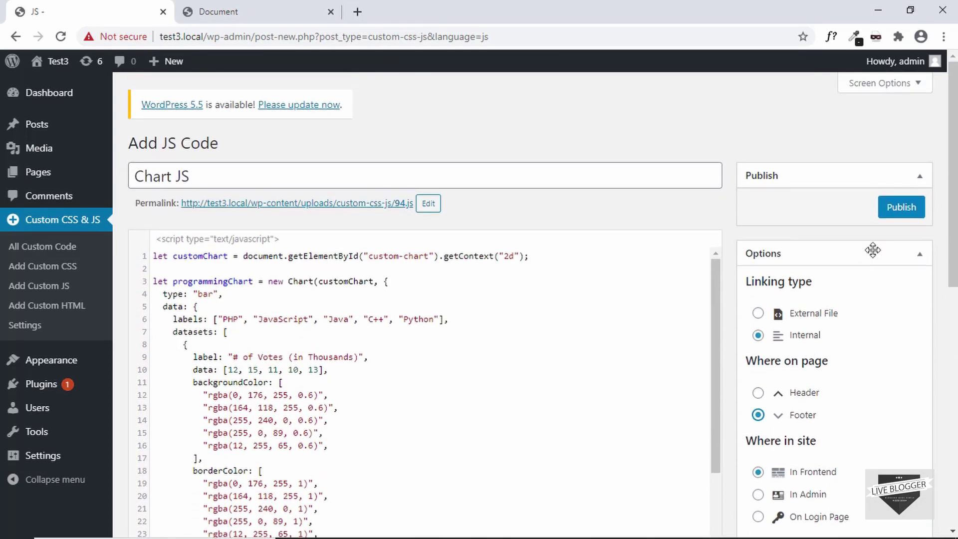
{"action": "left_click", "coordinate": [908, 212]}
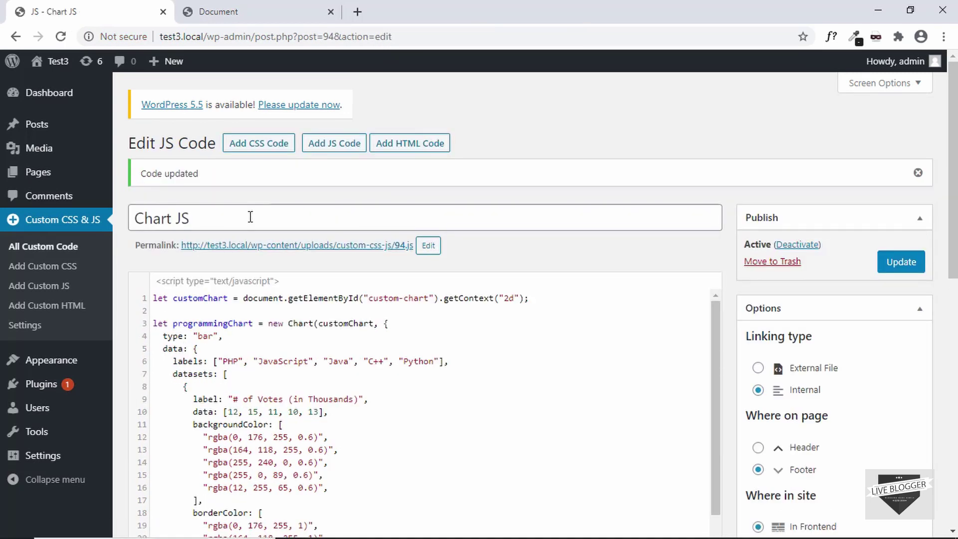
{"action": "scroll", "coordinate": [298, 307], "scroll_direction": "down", "scroll_amount": 3}
Copy the Chart.js CDN script tag on line 15 of index.html and return to WordPress
{"action": "scroll", "coordinate": [298, 306], "scroll_direction": "up", "scroll_amount": 3}
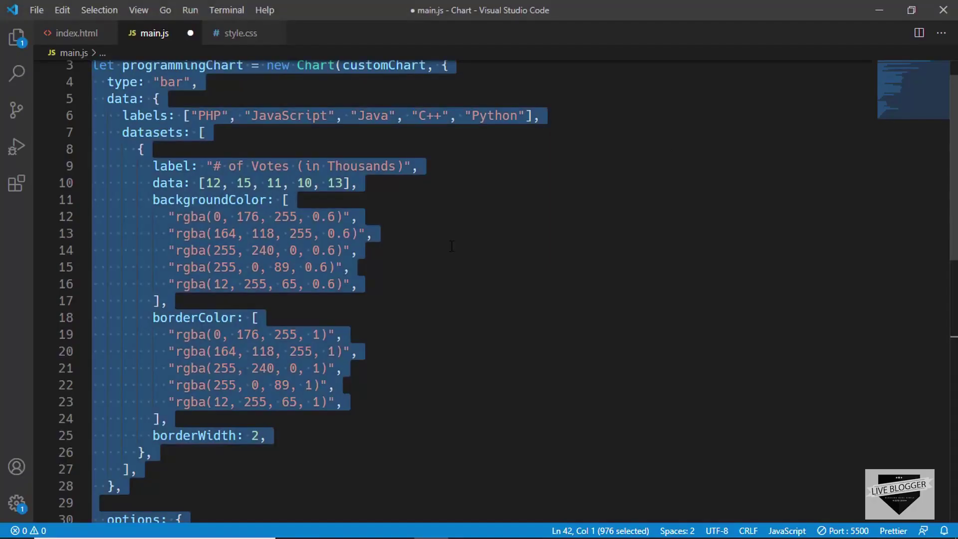
{"action": "left_click", "coordinate": [451, 246]}
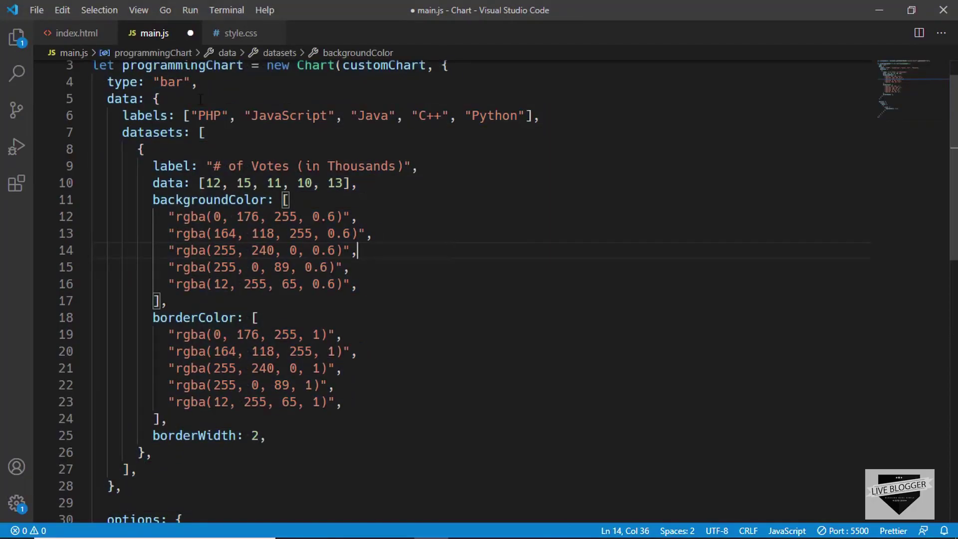
{"action": "left_click", "coordinate": [75, 33]}
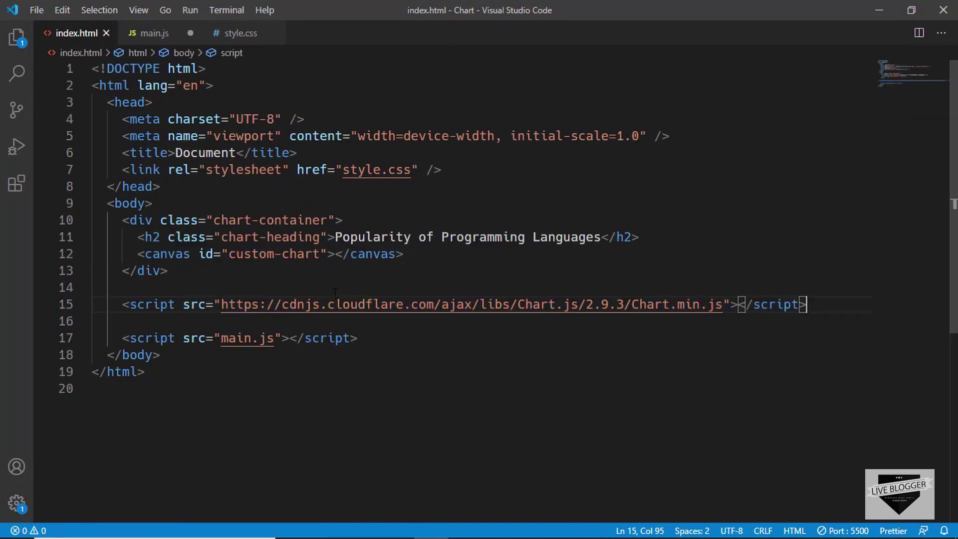
{"action": "left_click_drag", "start_coordinate": [124, 308], "coordinate": [806, 305]}
{"action": "key", "text": "ctrl+c"}
{"action": "key", "text": "alt+Tab"}
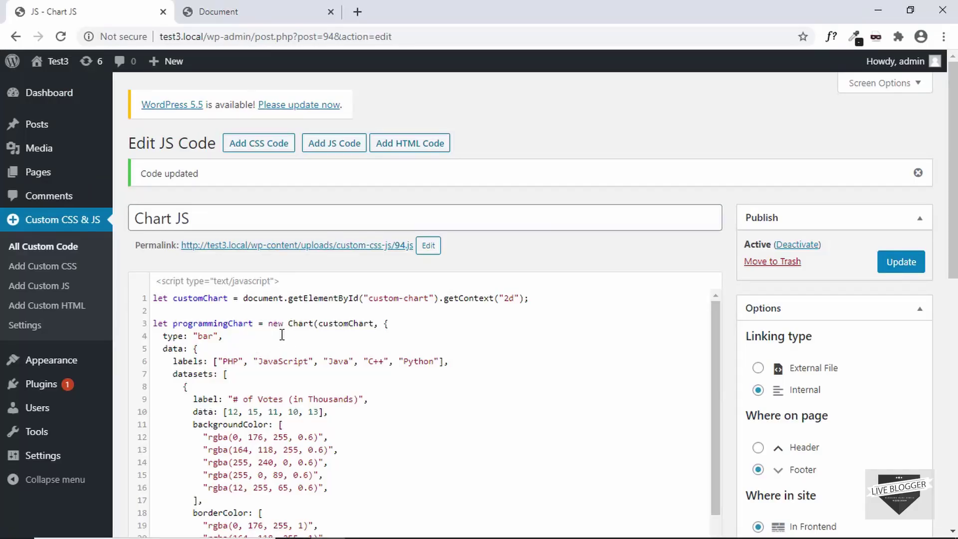
Publish a footer HTML snippet 'ChartJS Library Link' containing the Chart.js 2.9.3 script tag
{"action": "left_click", "coordinate": [410, 148]}
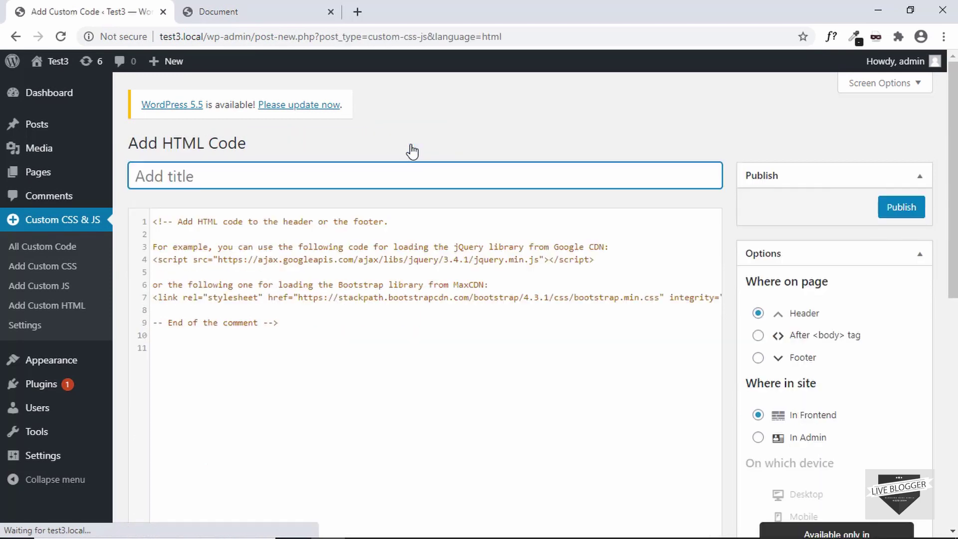
{"action": "left_click", "coordinate": [325, 321]}
{"action": "key", "text": "ctrl+a"}
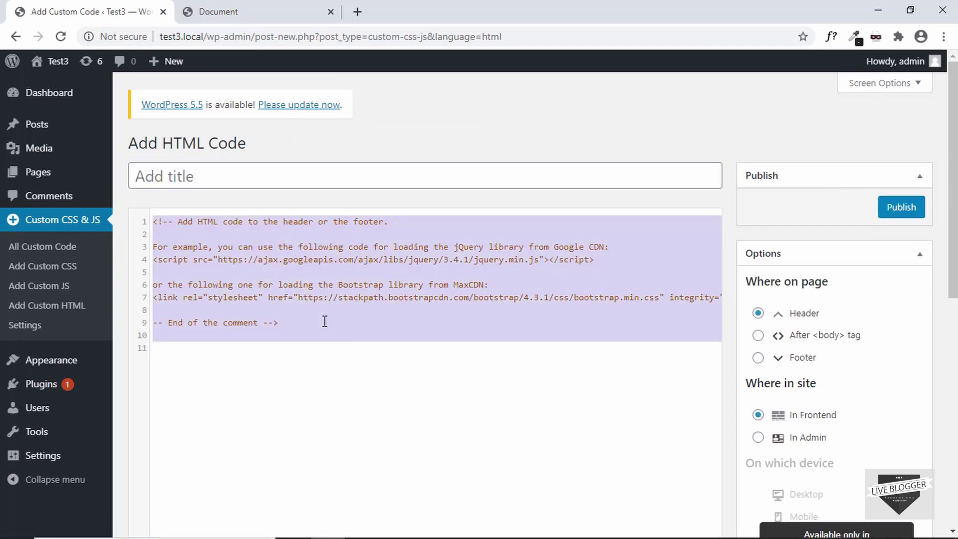
{"action": "key", "text": "ctrl+v"}
{"action": "scroll", "coordinate": [694, 283], "scroll_direction": "down", "scroll_amount": 1}
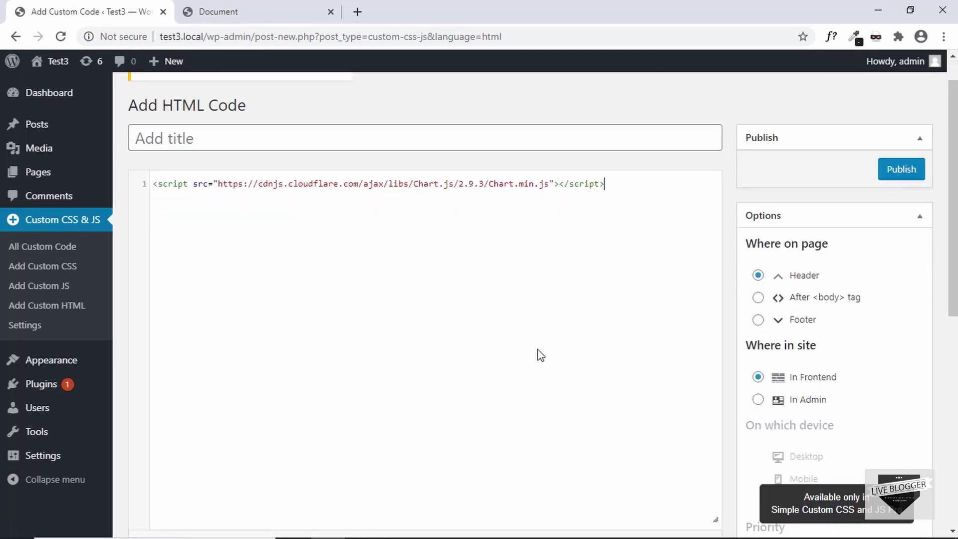
{"action": "left_click", "coordinate": [803, 321]}
{"action": "left_click", "coordinate": [898, 174]}
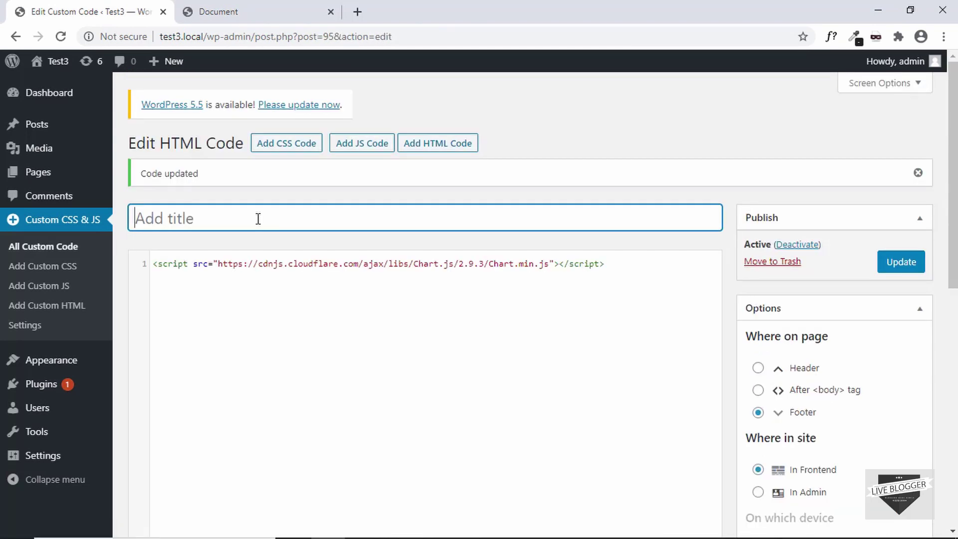
{"action": "type", "text": "ChartJS Library Link"}
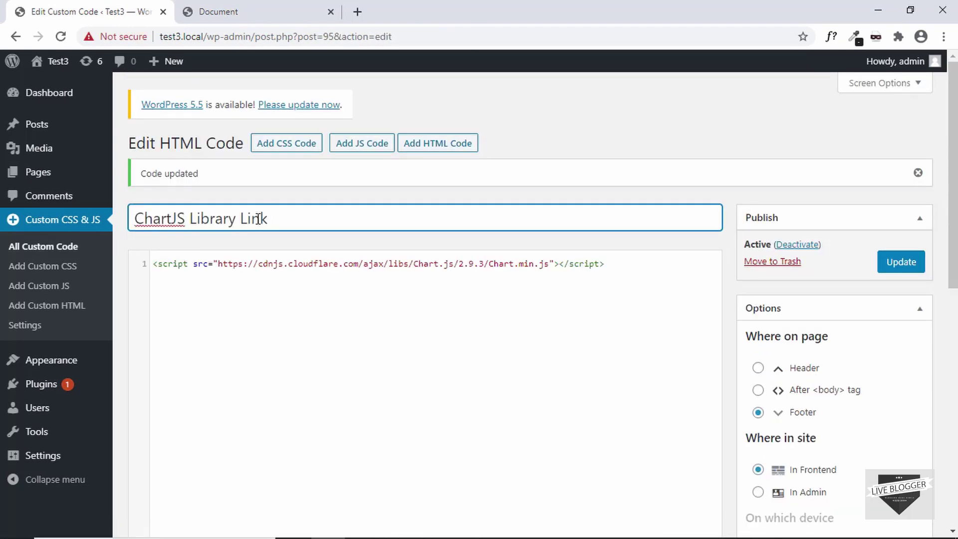
{"action": "left_click", "coordinate": [902, 270]}
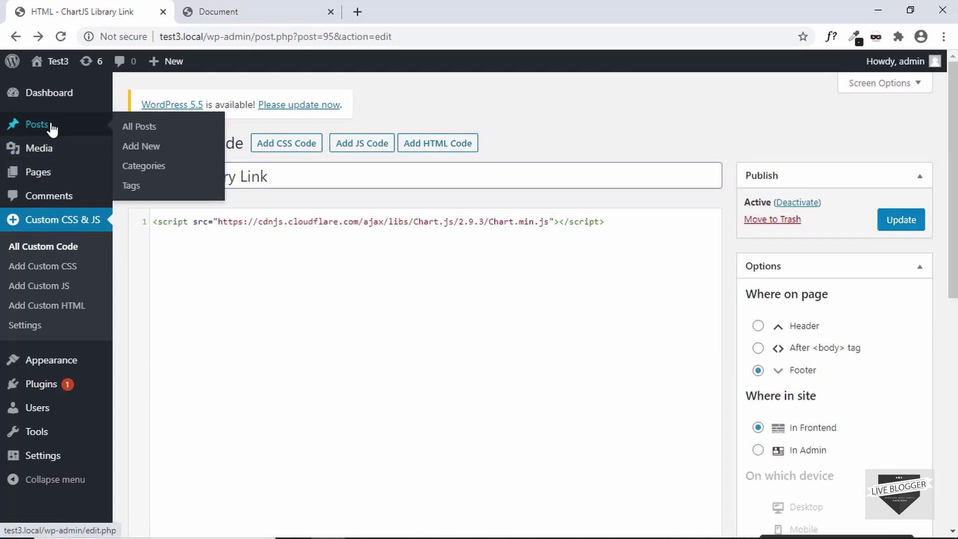
View the published Some Stats post and check the programming languages bar chart's hover values
{"action": "left_click", "coordinate": [52, 127]}
{"action": "middle_click", "coordinate": [267, 263]}
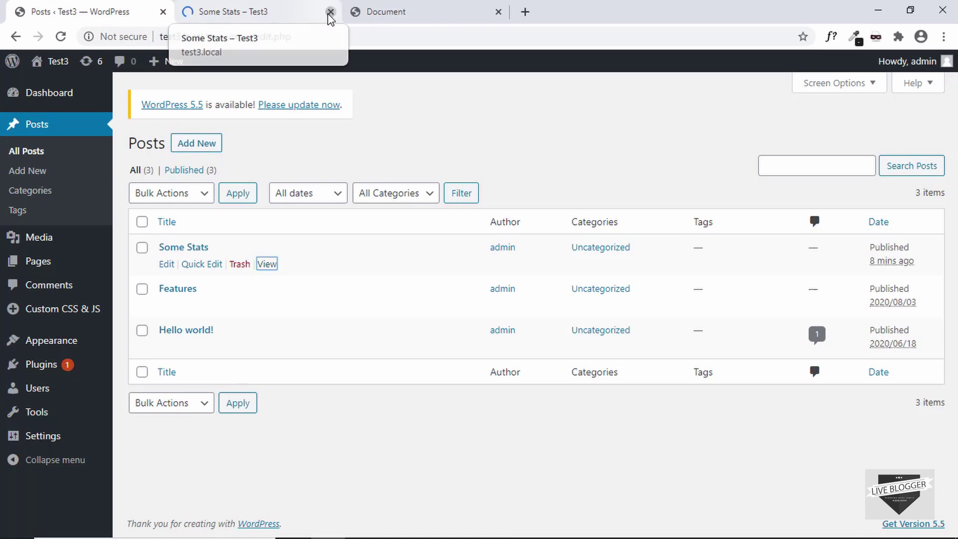
{"action": "left_click", "coordinate": [330, 12]}
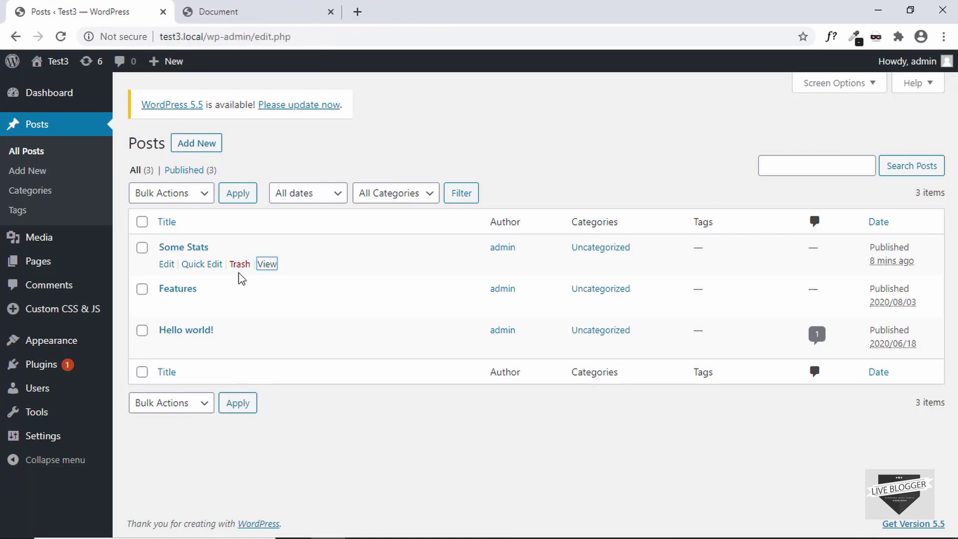
{"action": "left_click", "coordinate": [267, 264]}
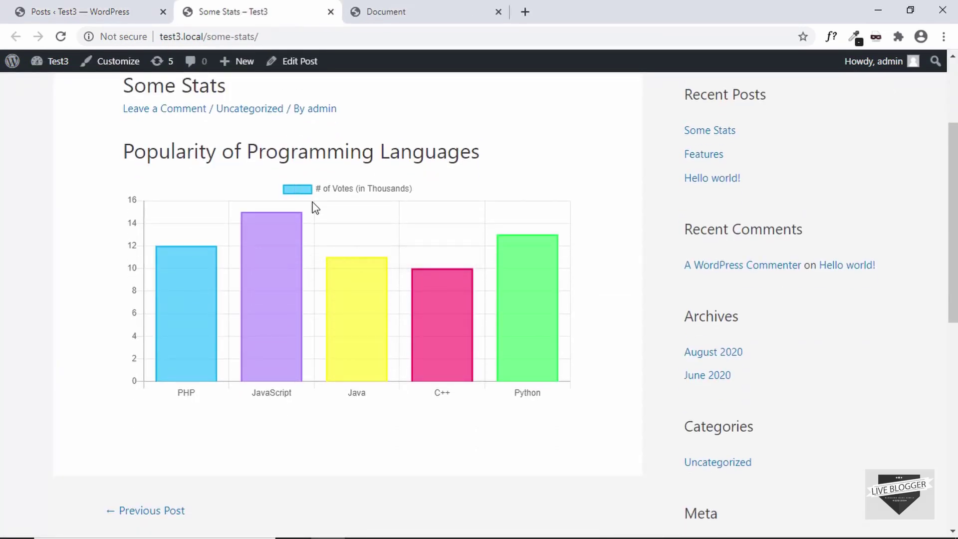
{"action": "mouse_move", "coordinate": [418, 299]}
{"action": "scroll", "coordinate": [418, 299], "scroll_direction": "down", "scroll_amount": 1}
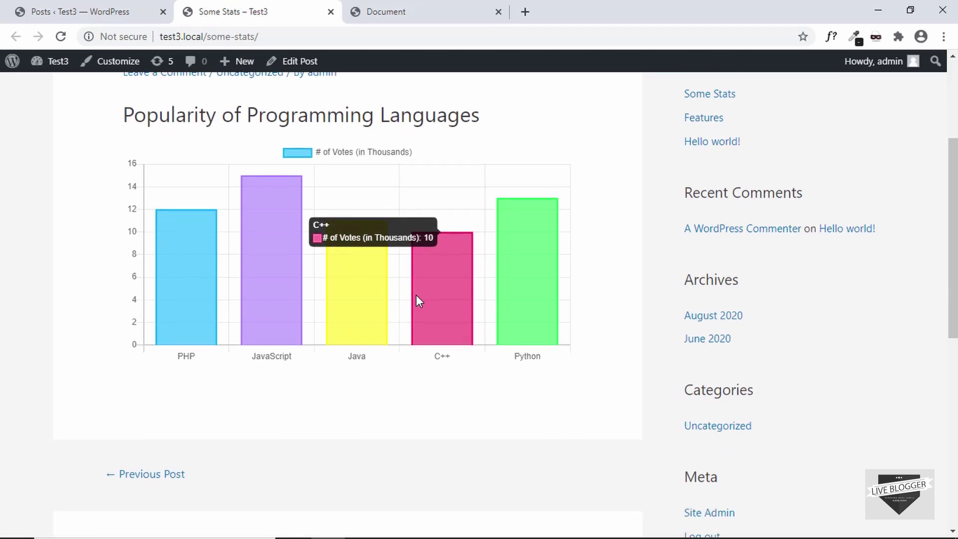
{"action": "scroll", "coordinate": [417, 295], "scroll_direction": "up", "scroll_amount": 1}
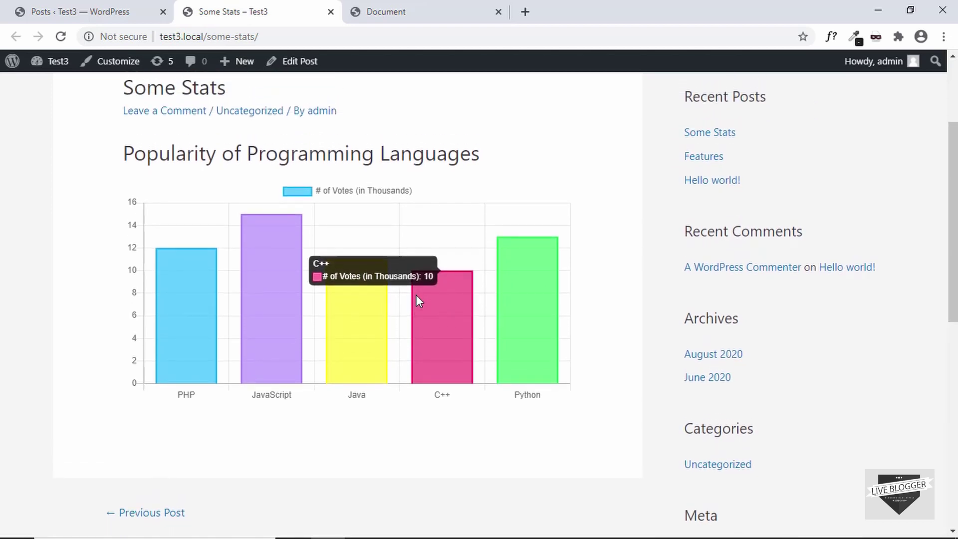
Copy the entire style.css stylesheet from Visual Studio Code and return to the WordPress Posts list
{"action": "key", "text": "alt+Tab"}
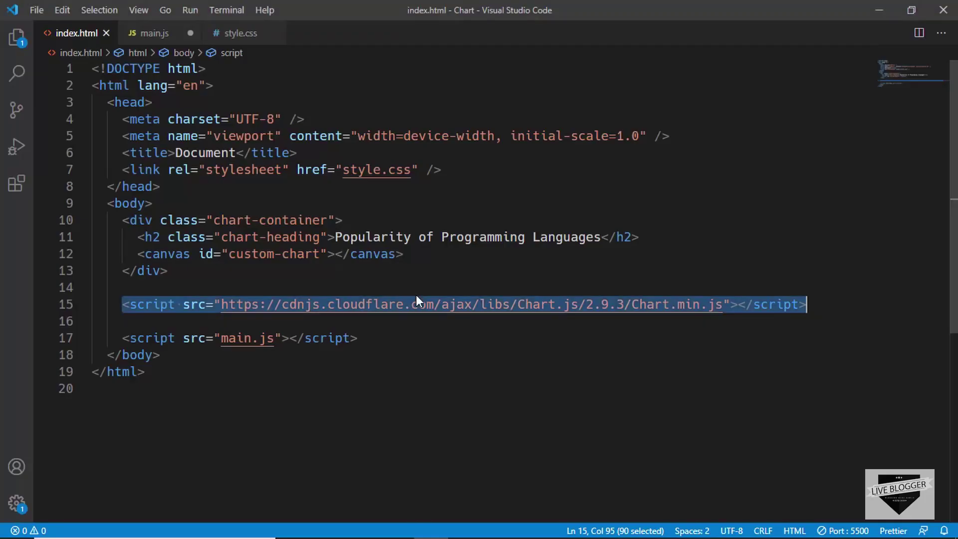
{"action": "left_click", "coordinate": [235, 33]}
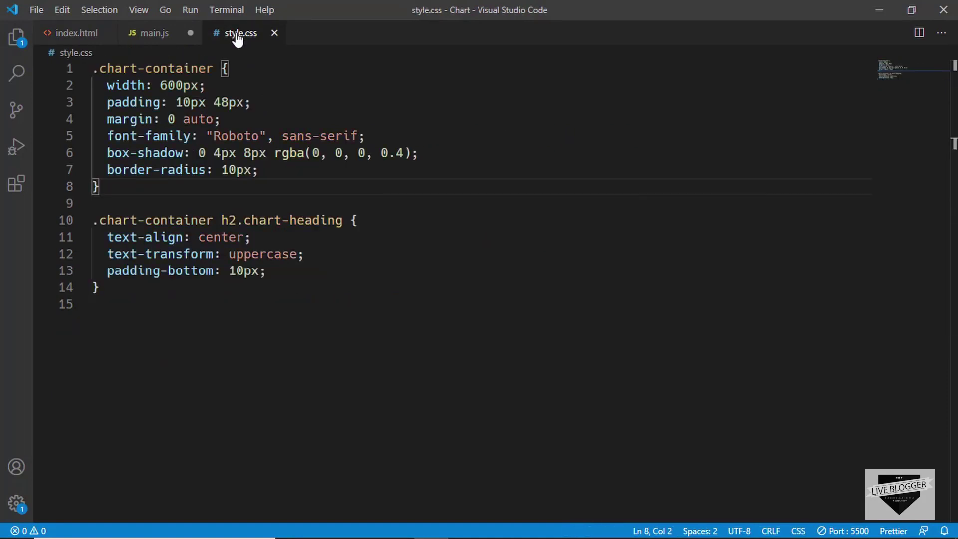
{"action": "left_click", "coordinate": [292, 221]}
{"action": "double_click", "coordinate": [292, 221]}
{"action": "key", "text": "ctrl+a"}
{"action": "key", "text": "ctrl+c"}
{"action": "key", "text": "alt+Tab"}
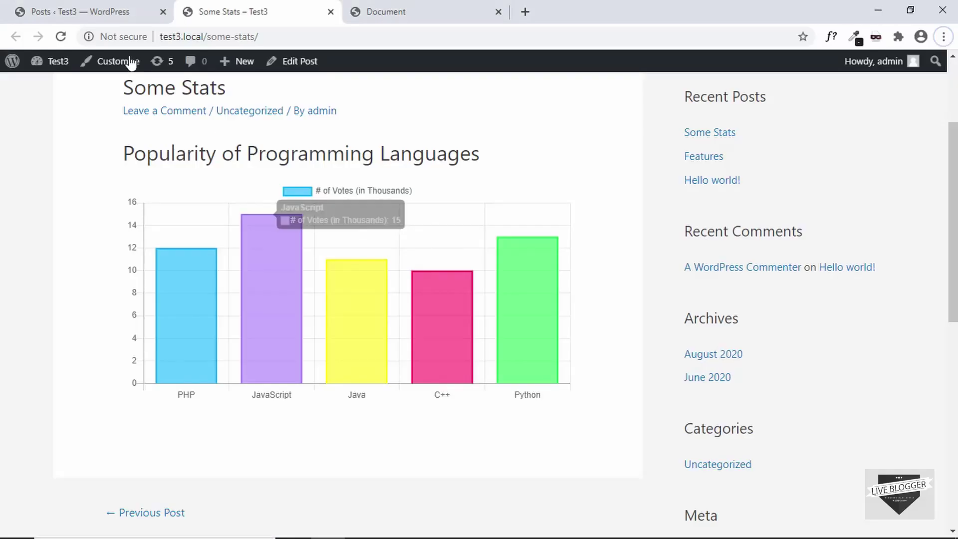
{"action": "left_click", "coordinate": [83, 7]}
{"action": "mouse_move", "coordinate": [75, 310]}
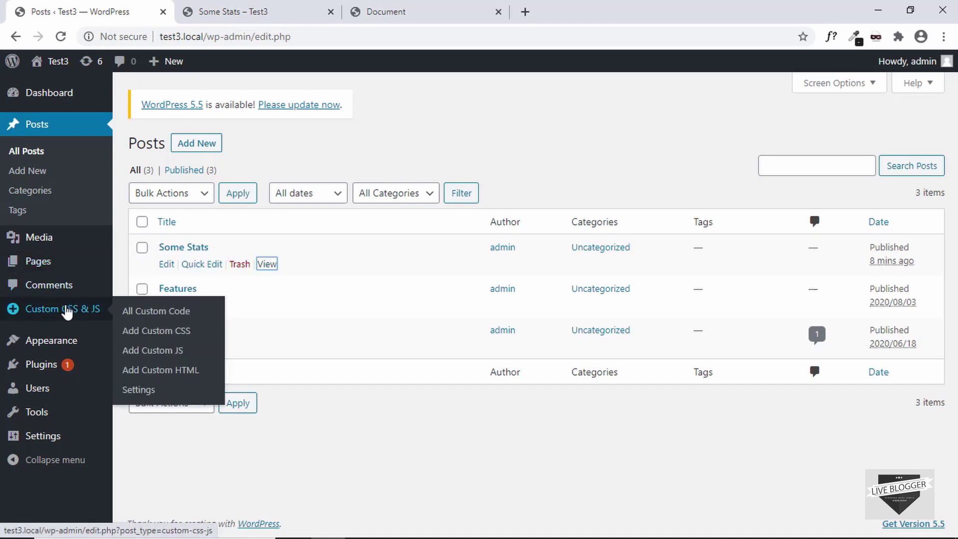
Create a custom CSS snippet titled 'Chart JS CSS' and paste the chart styles over the placeholder
{"action": "left_click", "coordinate": [167, 332]}
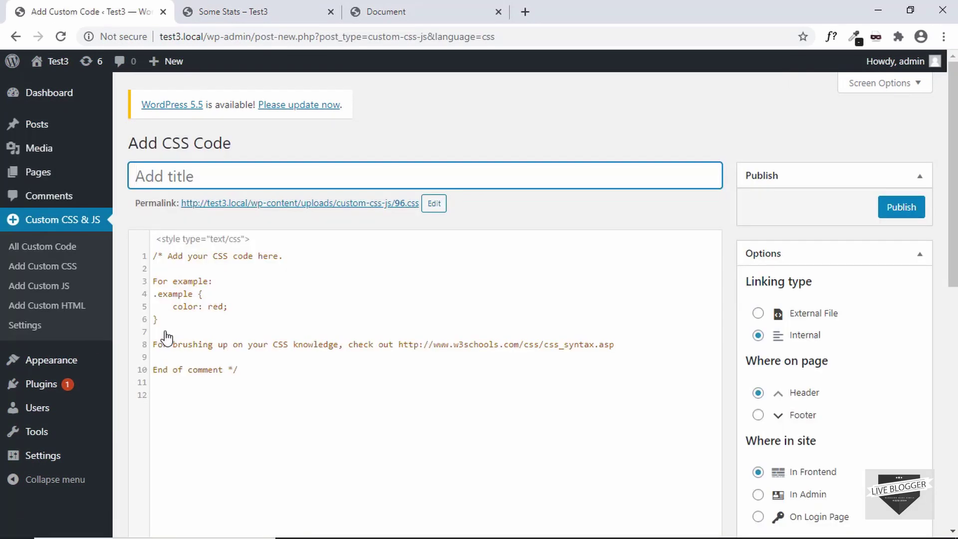
{"action": "type", "text": "Chart JS"}
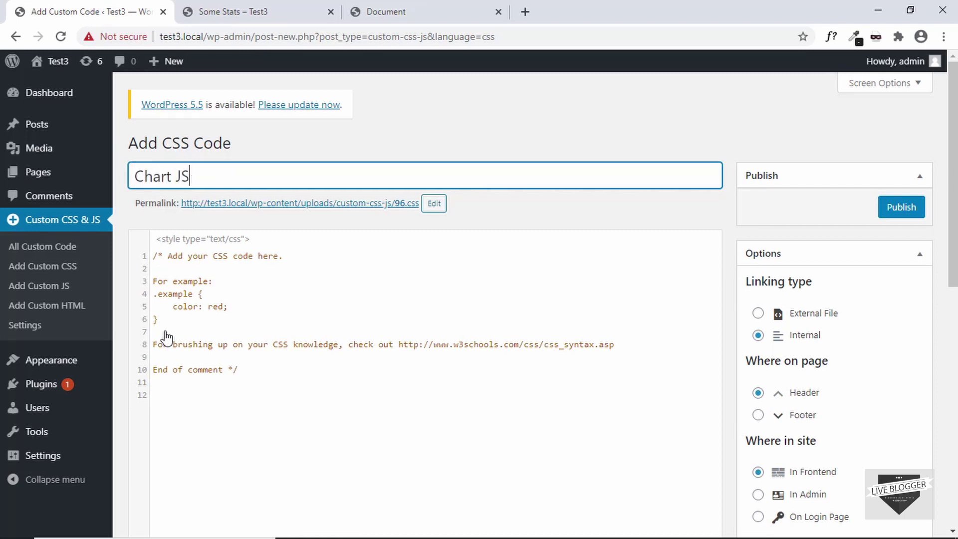
{"action": "type", "text": " CSS"}
{"action": "left_click", "coordinate": [228, 322]}
{"action": "key", "text": "ctrl+a"}
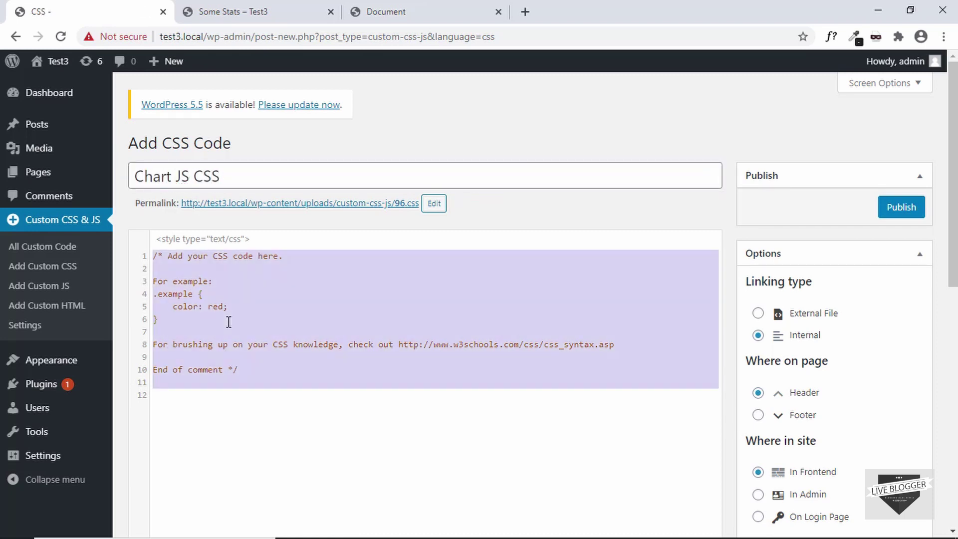
{"action": "key", "text": "ctrl+v"}
Publish the Chart JS CSS snippet and return to the Some Stats post
{"action": "scroll", "coordinate": [789, 353], "scroll_direction": "down", "scroll_amount": 1}
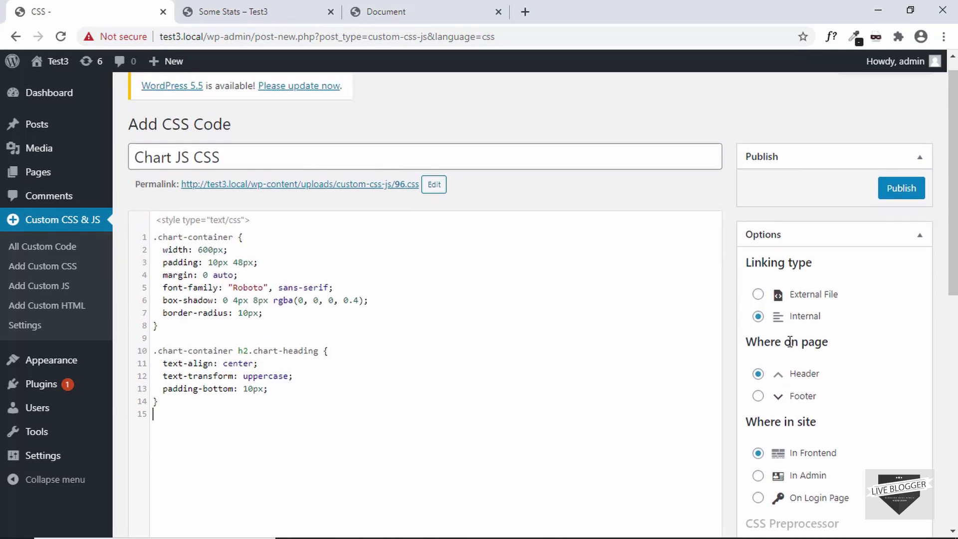
{"action": "scroll", "coordinate": [794, 349], "scroll_direction": "down", "scroll_amount": 2}
{"action": "scroll", "coordinate": [795, 345], "scroll_direction": "up", "scroll_amount": 3}
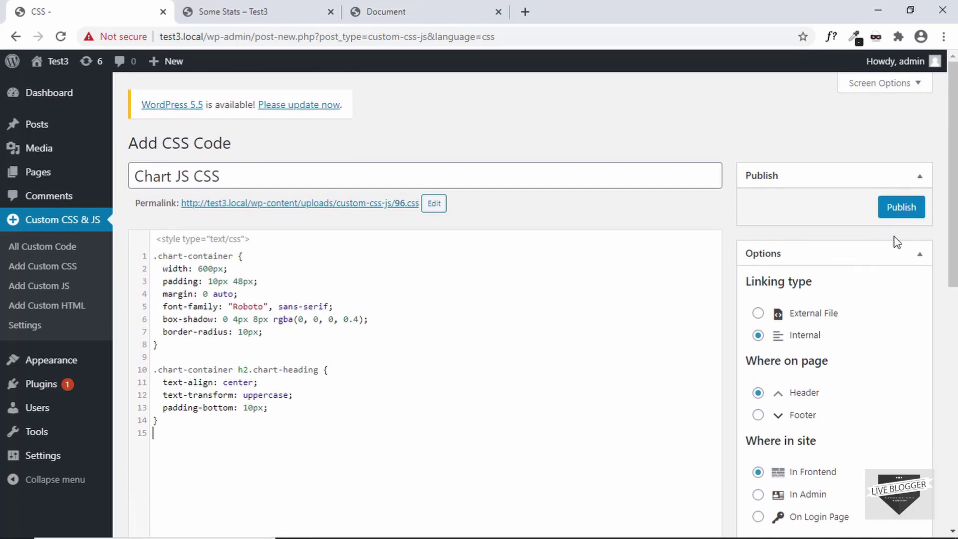
{"action": "left_click", "coordinate": [903, 206]}
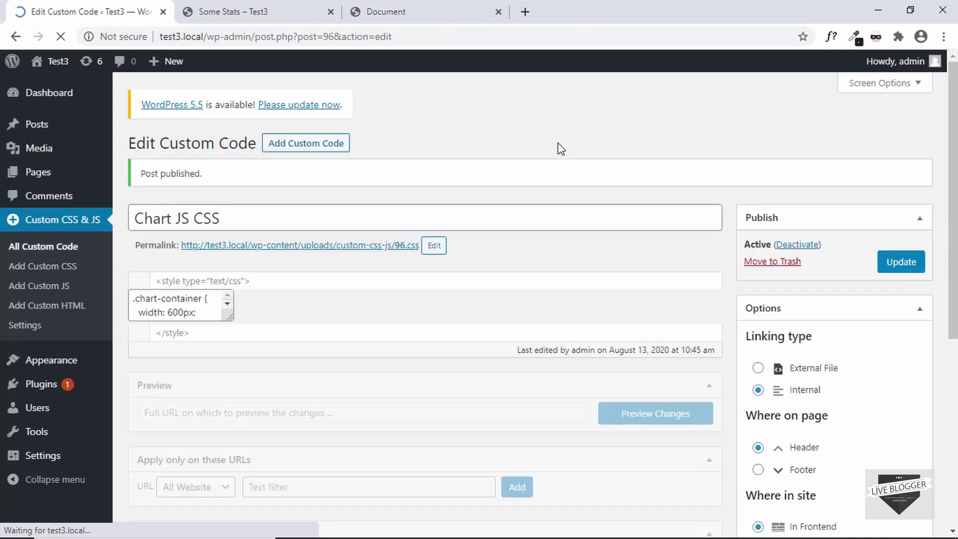
{"action": "left_click", "coordinate": [219, 6]}
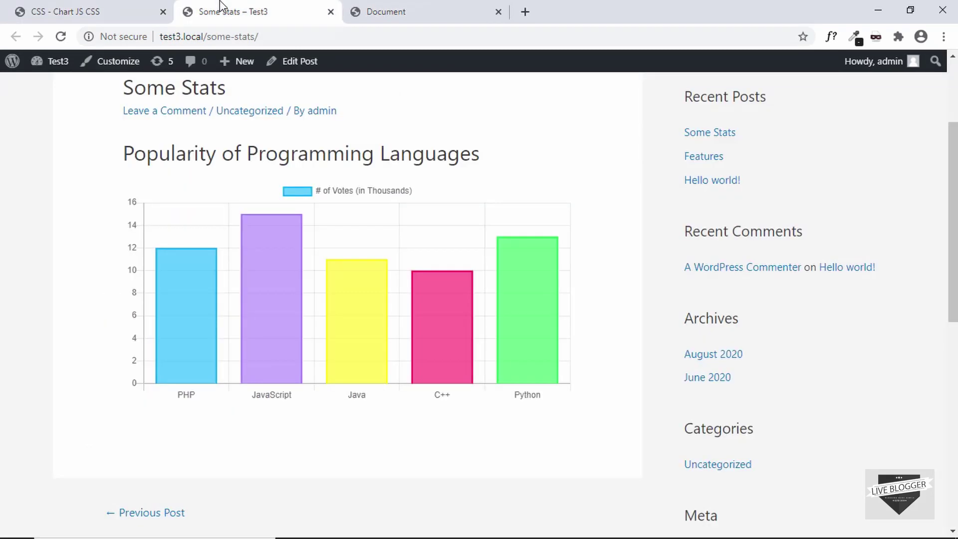
Reload Some Stats to check the shadowed, rounded chart box, then go back to the Chart JS CSS editor
{"action": "left_click", "coordinate": [62, 37]}
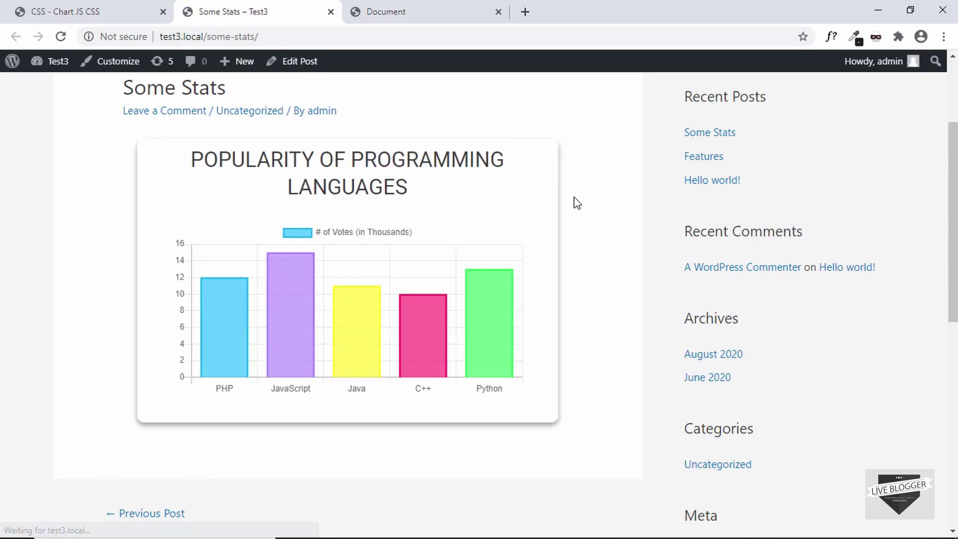
{"action": "scroll", "coordinate": [532, 203], "scroll_direction": "down", "scroll_amount": 1}
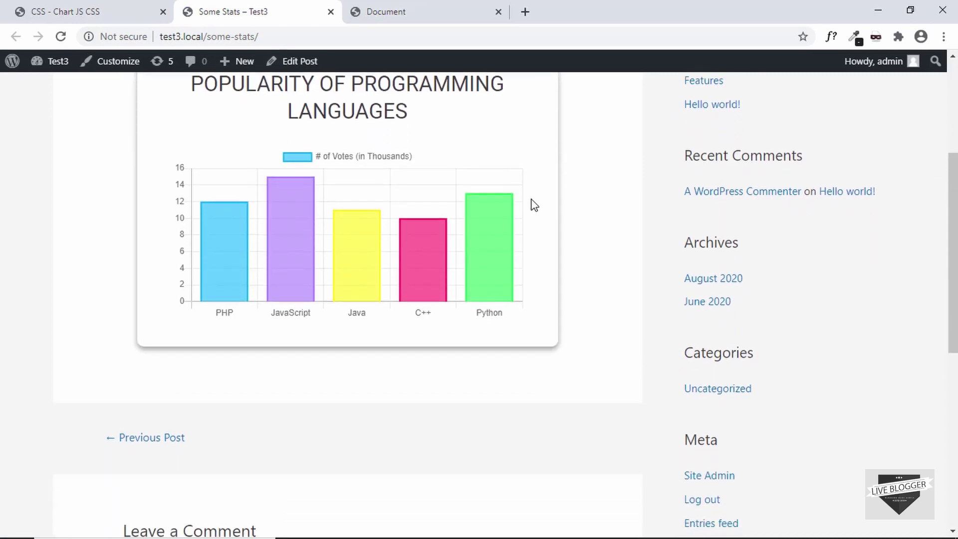
{"action": "scroll", "coordinate": [532, 205], "scroll_direction": "up", "scroll_amount": 3}
{"action": "scroll", "coordinate": [533, 205], "scroll_direction": "down", "scroll_amount": 2}
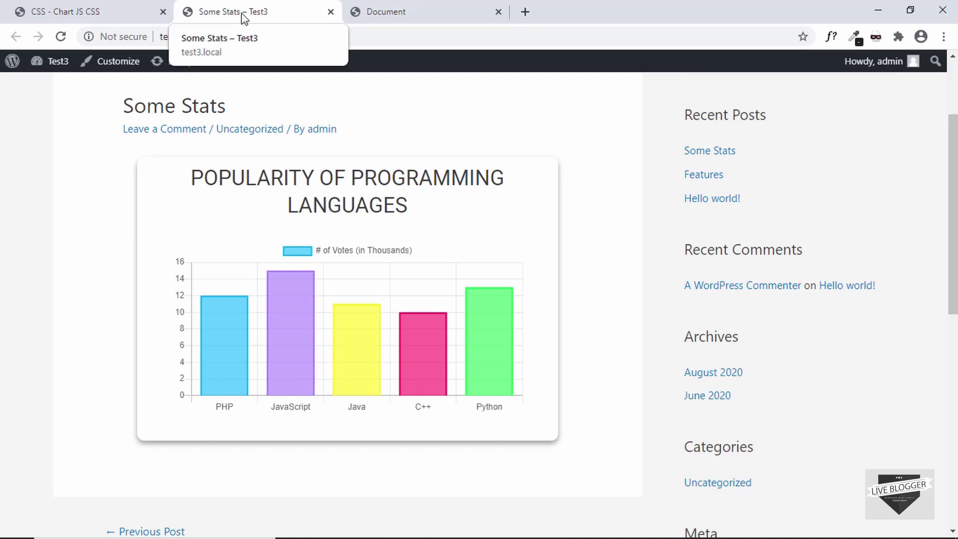
{"action": "left_click", "coordinate": [114, 14]}
Go to the Add New Plugins page
{"action": "scroll", "coordinate": [64, 339], "scroll_direction": "down", "scroll_amount": 2}
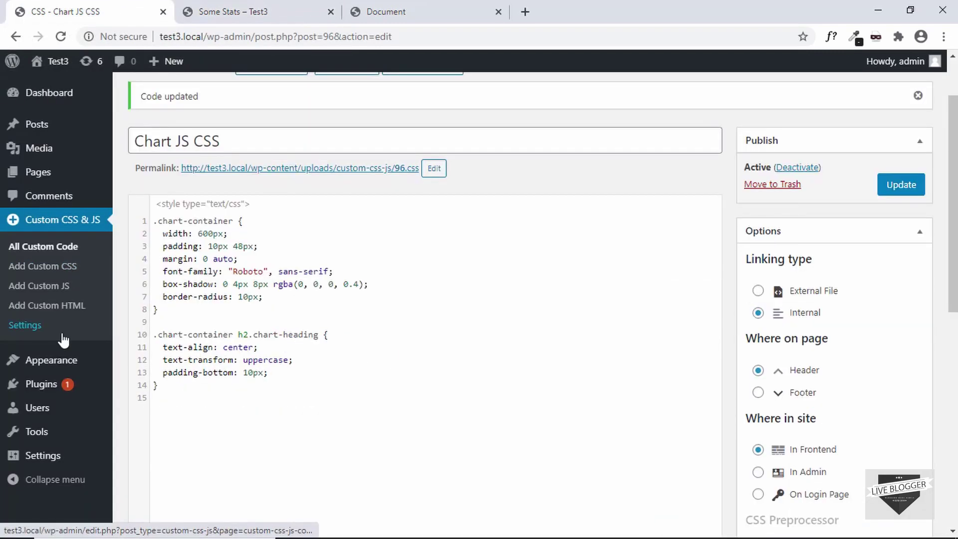
{"action": "scroll", "coordinate": [63, 339], "scroll_direction": "up", "scroll_amount": 2}
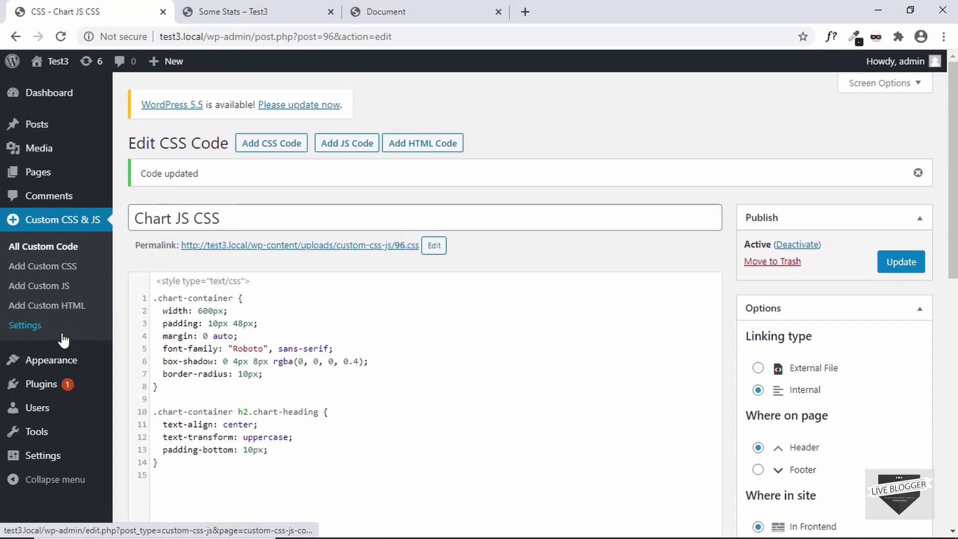
{"action": "mouse_move", "coordinate": [53, 391]}
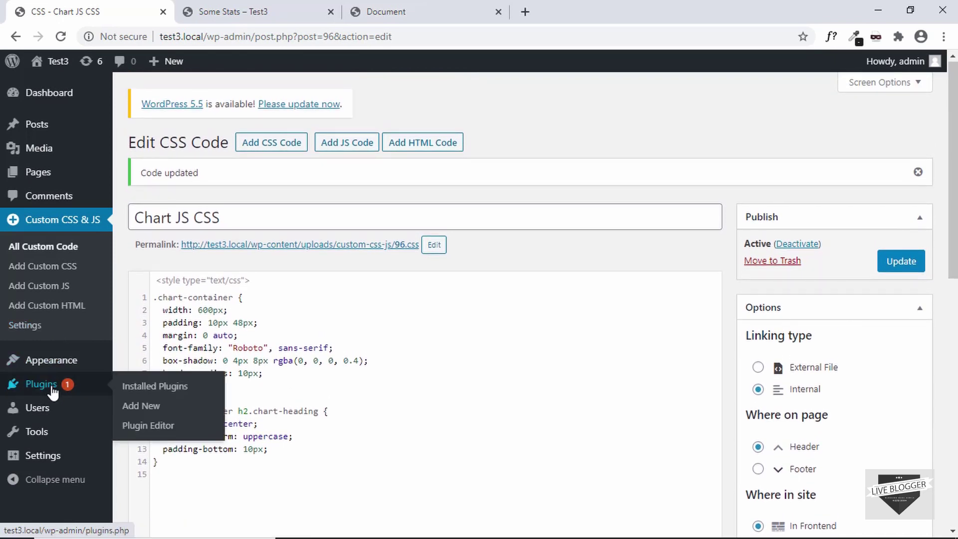
{"action": "left_click", "coordinate": [151, 411]}
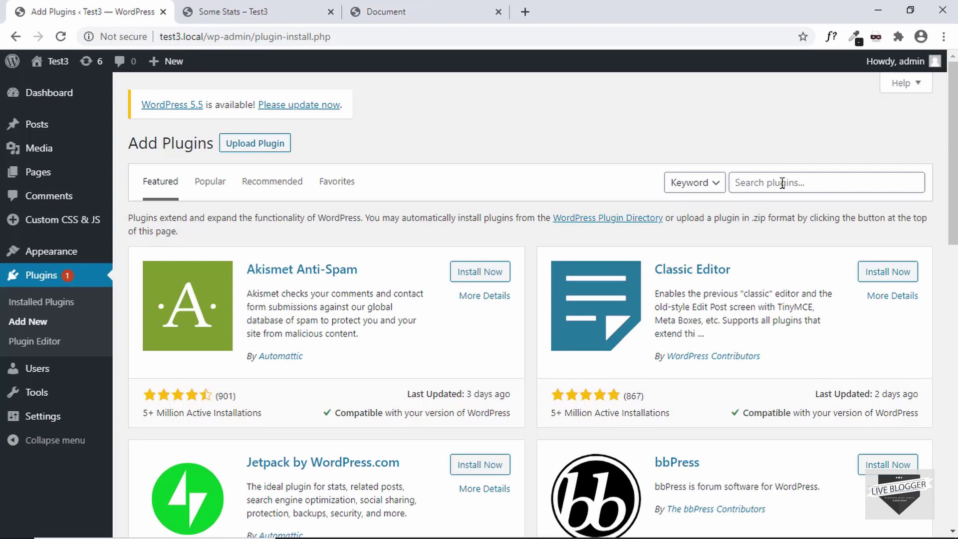
Search for 'visualizer', then install and activate Visualizer: Tables and Charts Manager
{"action": "left_click", "coordinate": [782, 183]}
{"action": "type", "text": "visualizer"}
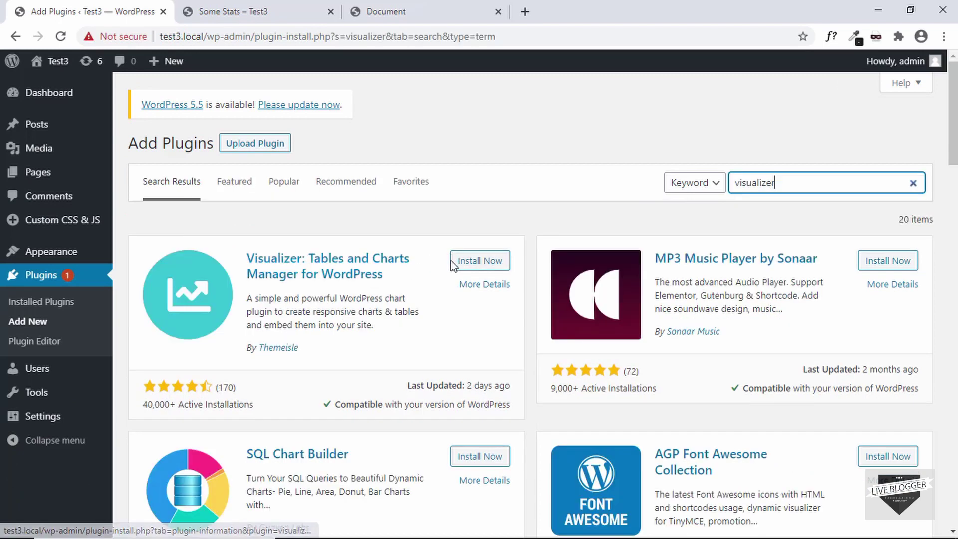
{"action": "left_click", "coordinate": [491, 265]}
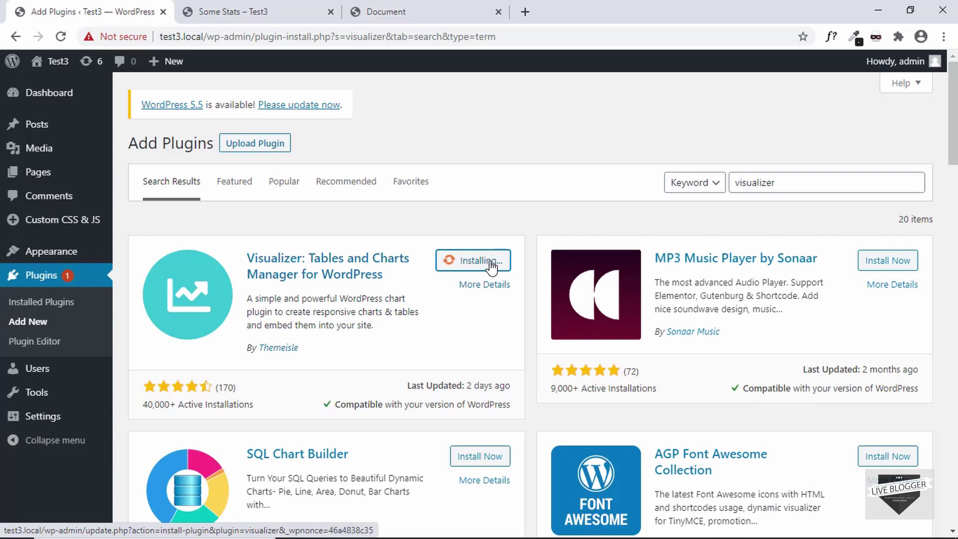
{"action": "left_click", "coordinate": [492, 266]}
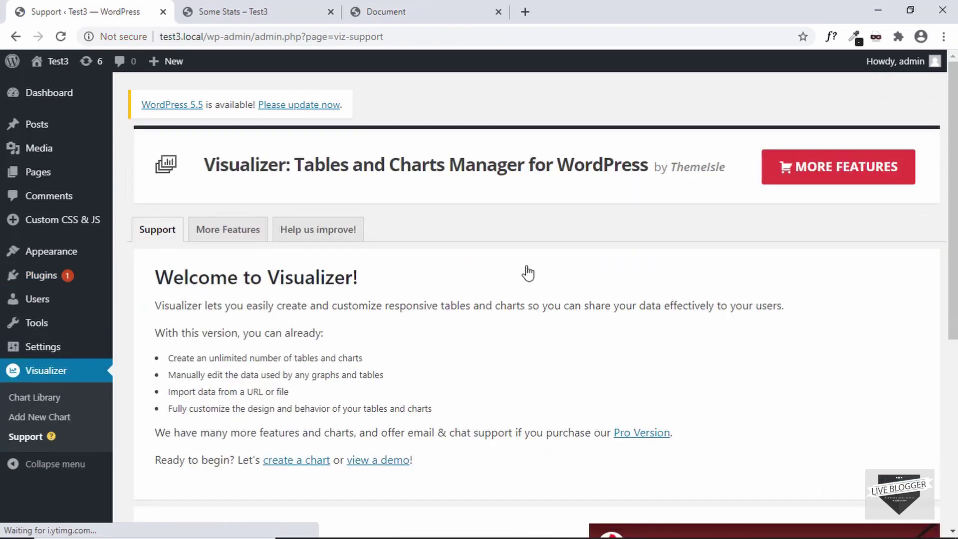
{"action": "scroll", "coordinate": [528, 272], "scroll_direction": "down", "scroll_amount": 1}
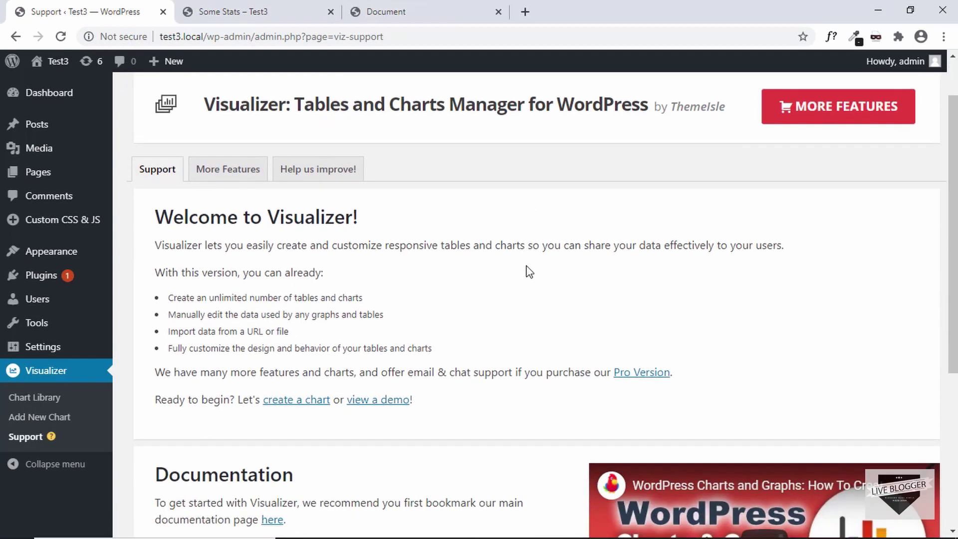
{"action": "scroll", "coordinate": [529, 272], "scroll_direction": "down", "scroll_amount": 1}
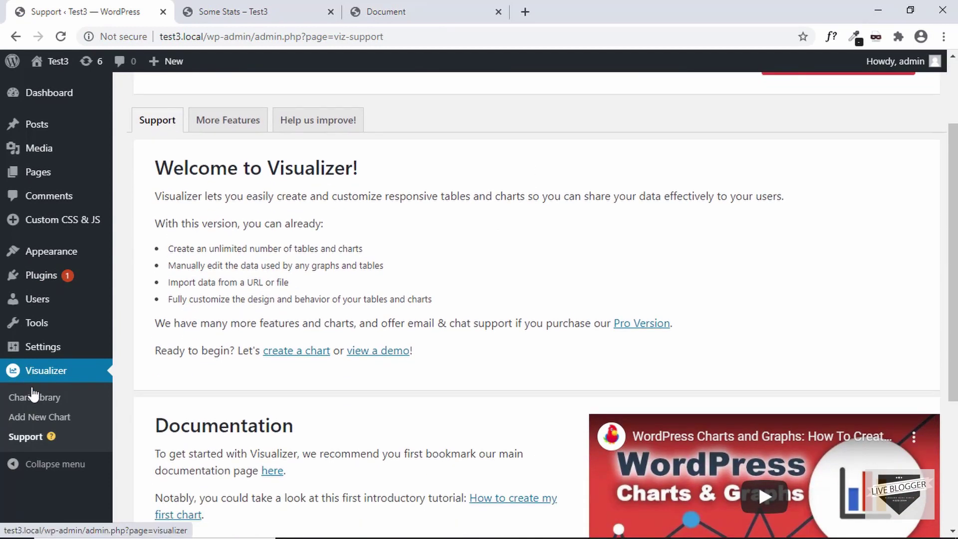
Add a new Visualizer chart of type Pie/Donut and open it in the chart editor
{"action": "left_click", "coordinate": [35, 420]}
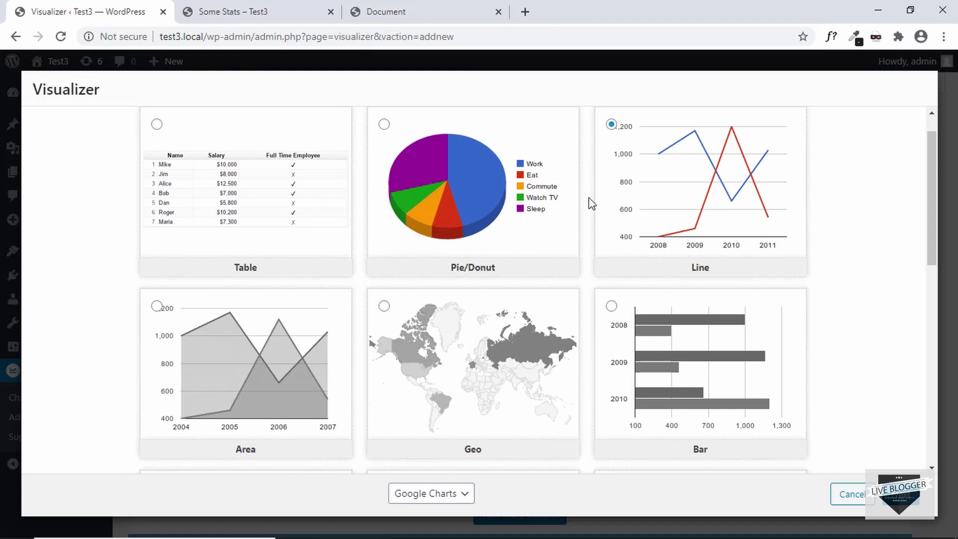
{"action": "scroll", "coordinate": [633, 214], "scroll_direction": "down", "scroll_amount": 5}
{"action": "scroll", "coordinate": [633, 215], "scroll_direction": "down", "scroll_amount": 4}
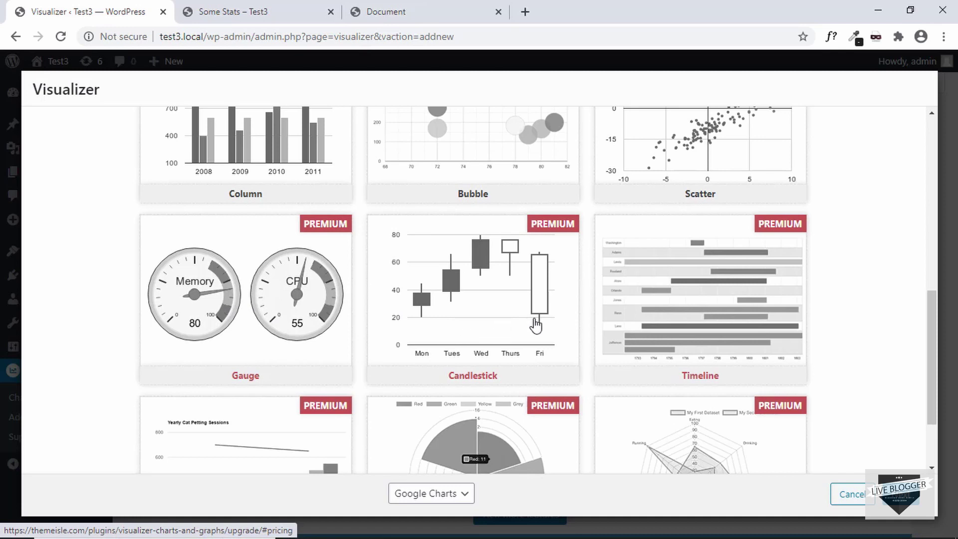
{"action": "scroll", "coordinate": [659, 318], "scroll_direction": "down", "scroll_amount": 2}
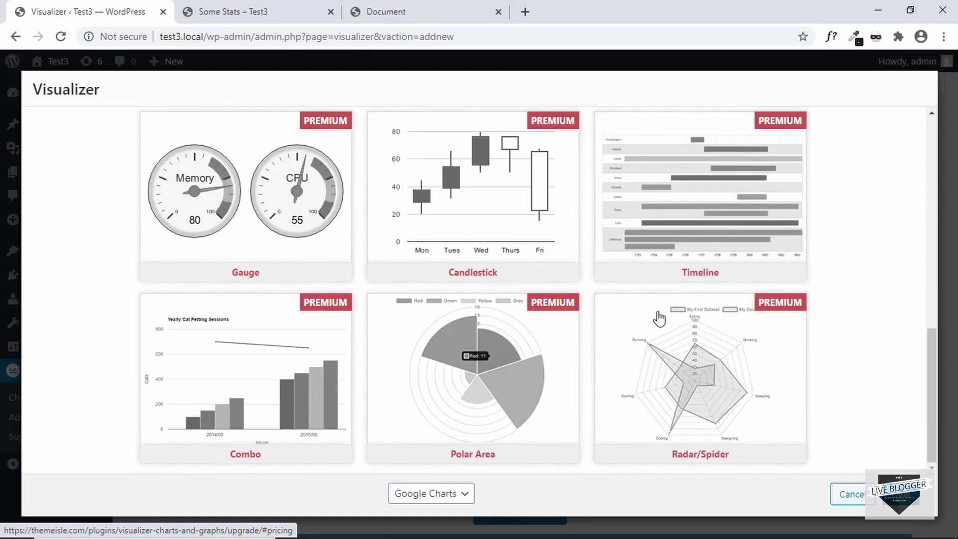
{"action": "scroll", "coordinate": [659, 318], "scroll_direction": "up", "scroll_amount": 10}
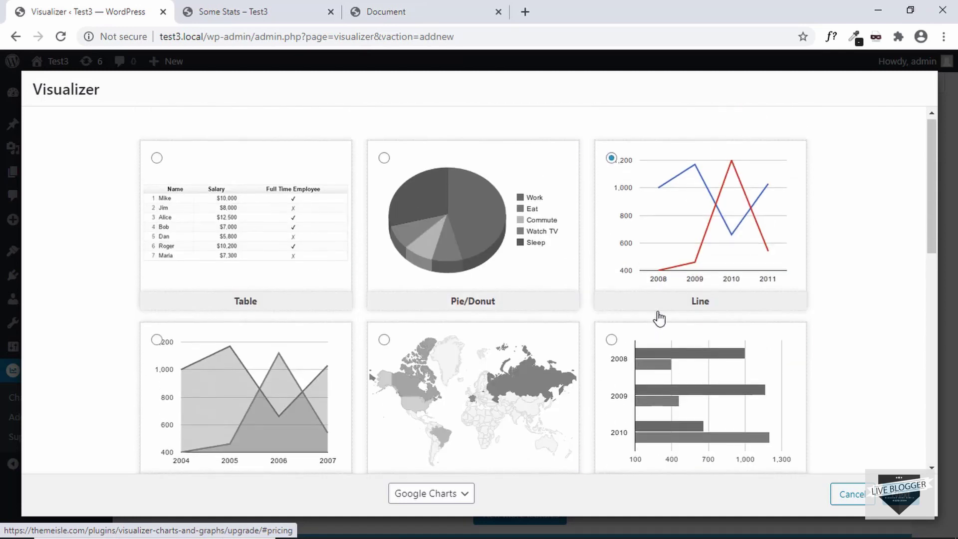
{"action": "scroll", "coordinate": [658, 318], "scroll_direction": "down", "scroll_amount": 1}
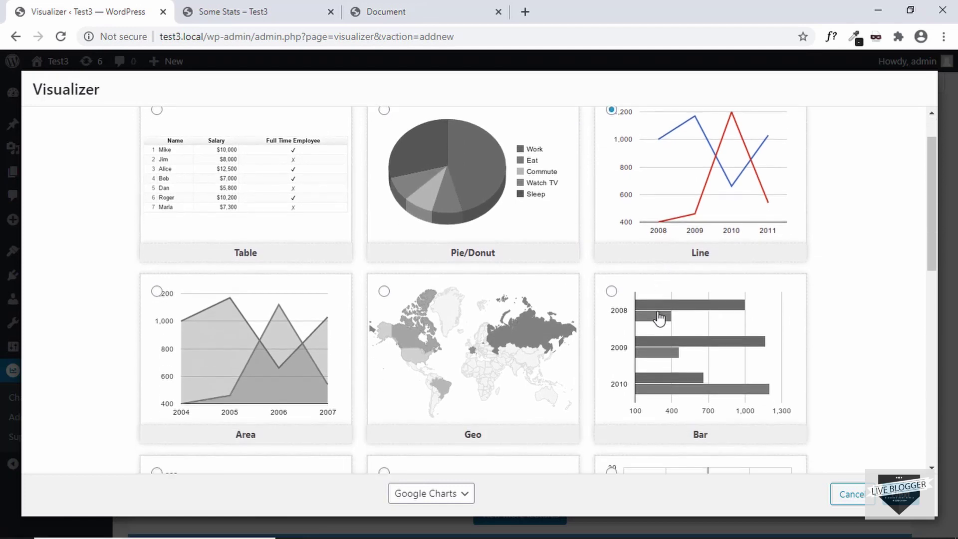
{"action": "scroll", "coordinate": [658, 317], "scroll_direction": "up", "scroll_amount": 1}
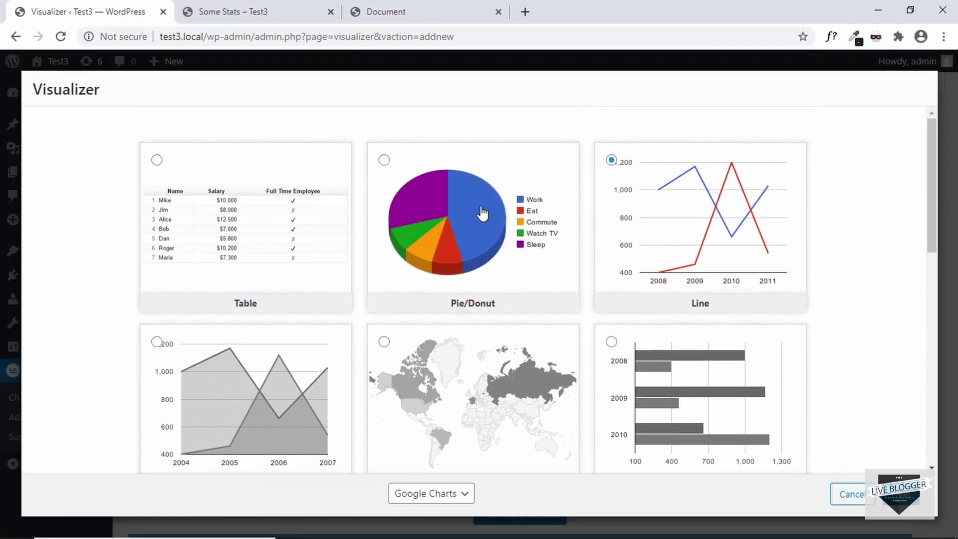
{"action": "left_click", "coordinate": [492, 214]}
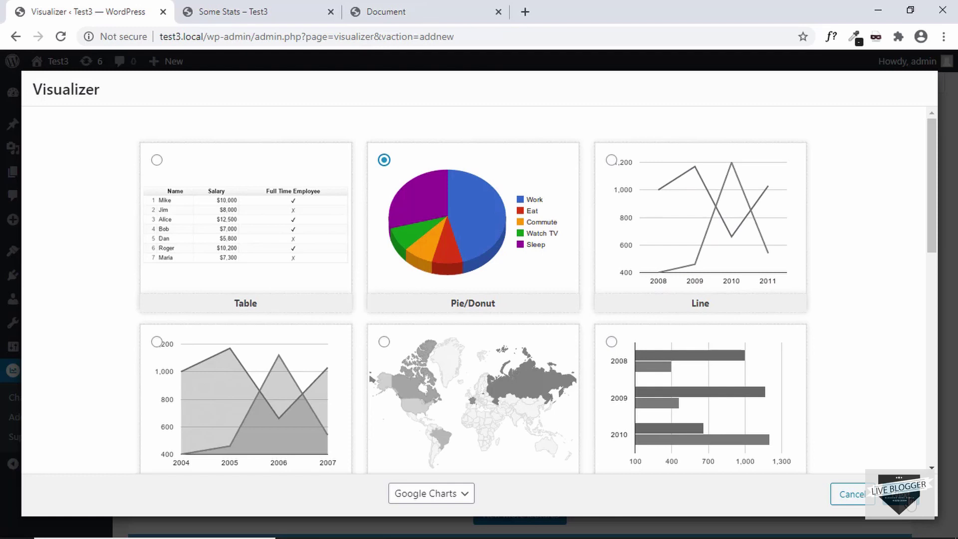
{"action": "left_click", "coordinate": [905, 500]}
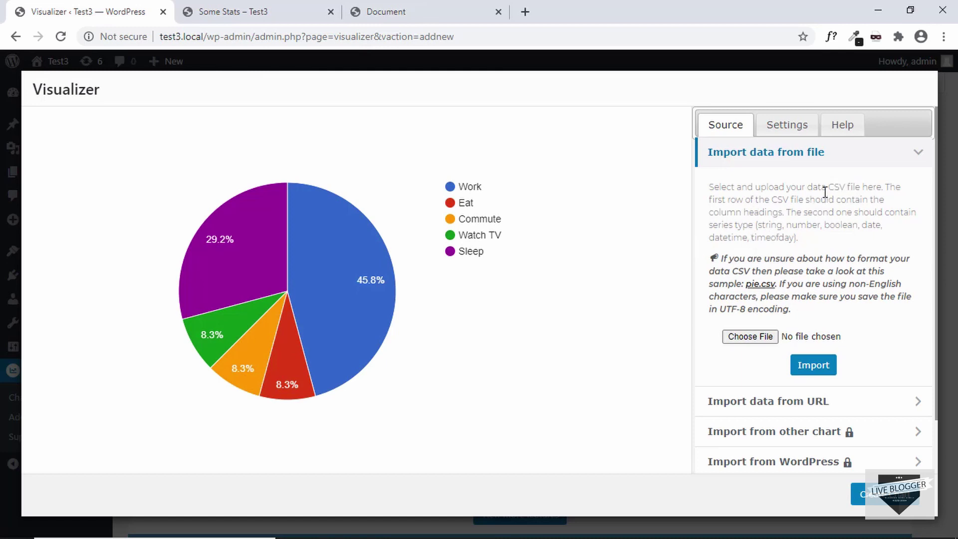
Expand Manual Data in the Source panel and open the sample data (Work, Eat, Commute, Watch TV, Sleep) as text
{"action": "left_click_drag", "start_coordinate": [830, 186], "coordinate": [847, 187]}
{"action": "left_click", "coordinate": [823, 194]}
{"action": "scroll", "coordinate": [824, 231], "scroll_direction": "down", "scroll_amount": 3}
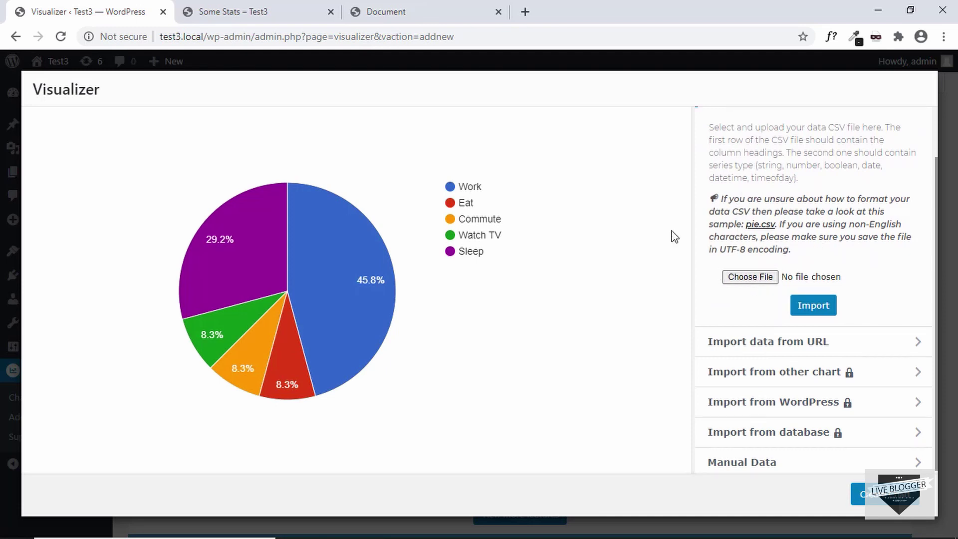
{"action": "scroll", "coordinate": [813, 290], "scroll_direction": "up", "scroll_amount": 3}
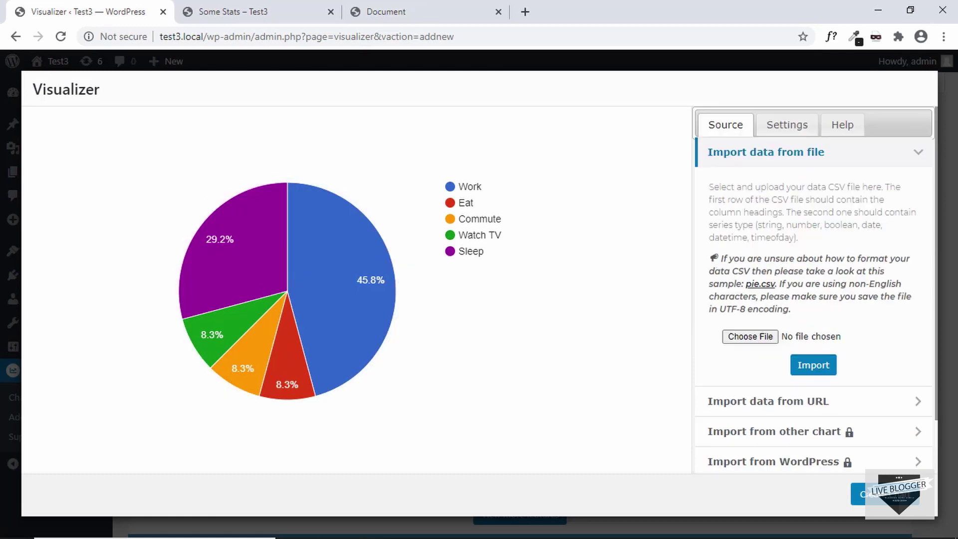
{"action": "scroll", "coordinate": [838, 287], "scroll_direction": "down", "scroll_amount": 2}
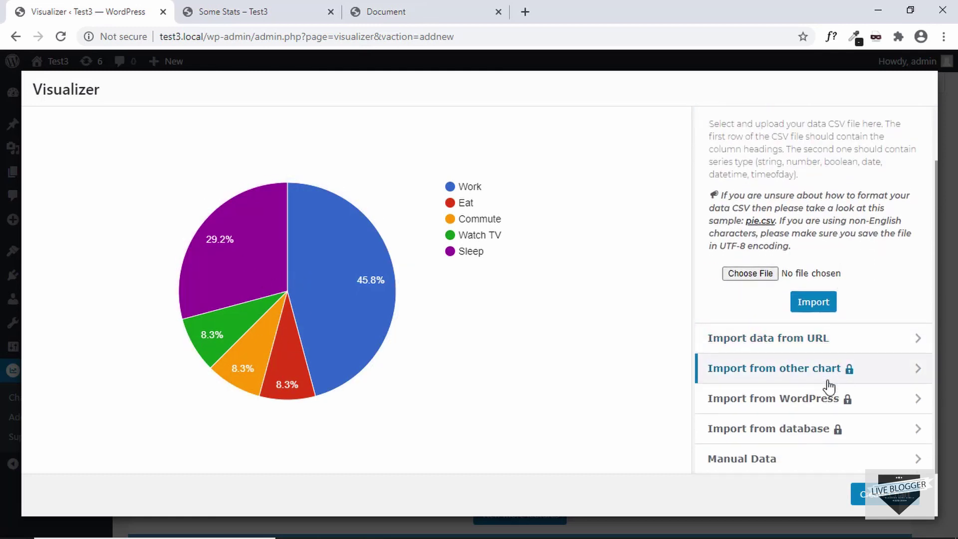
{"action": "left_click", "coordinate": [788, 464]}
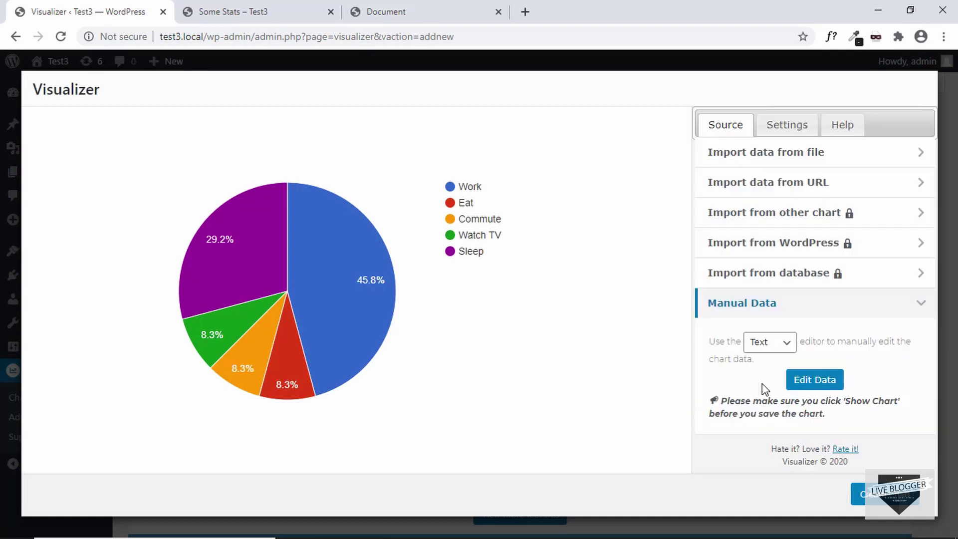
{"action": "left_click", "coordinate": [811, 380]}
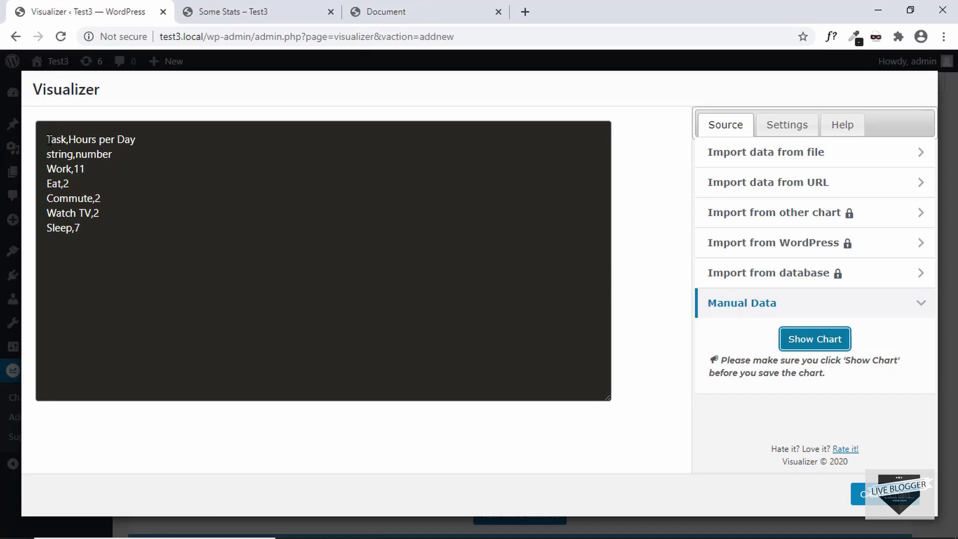
Rename the data headings to 'Programming Languages' and 'Votes (in Thousands)'
{"action": "left_click", "coordinate": [464, 7]}
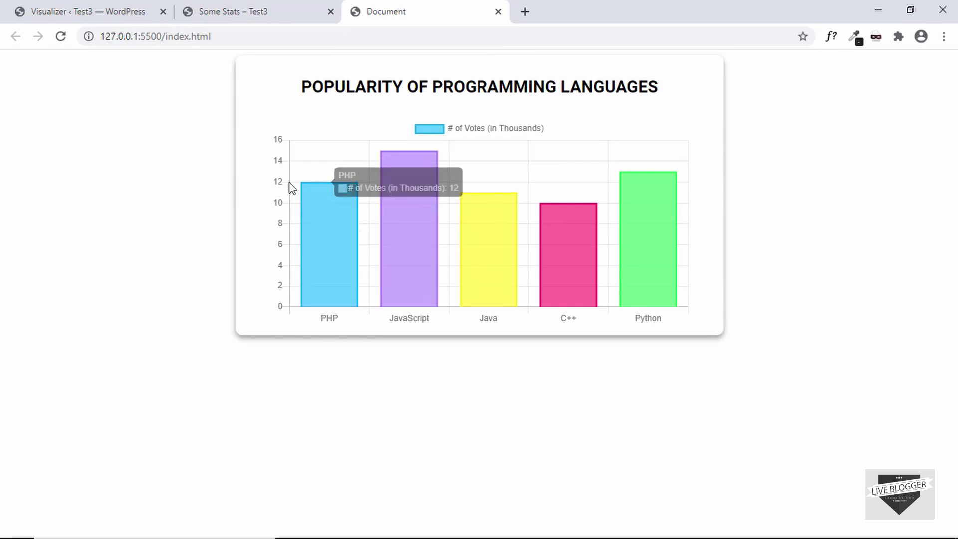
{"action": "left_click", "coordinate": [136, 6]}
{"action": "double_click", "coordinate": [56, 138]}
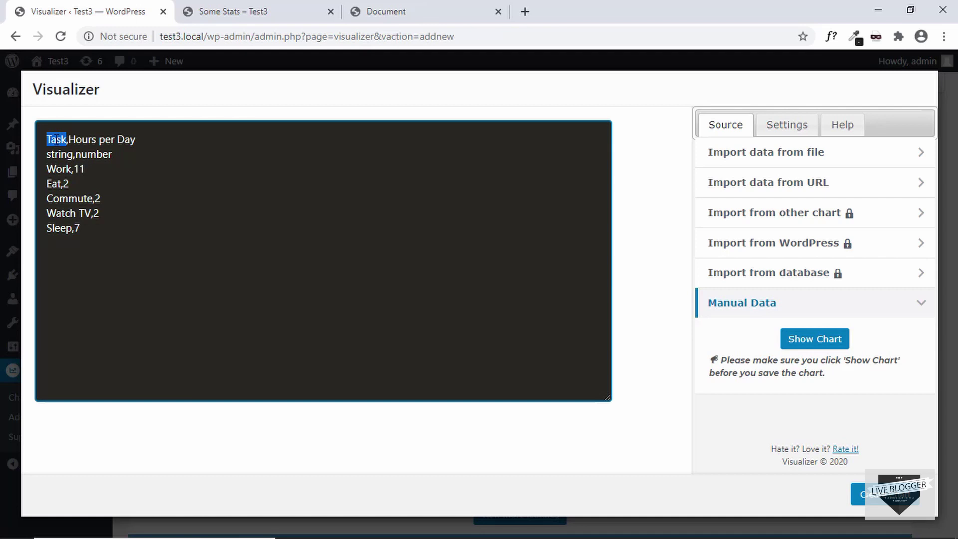
{"action": "type", "text": "Programming Languages"}
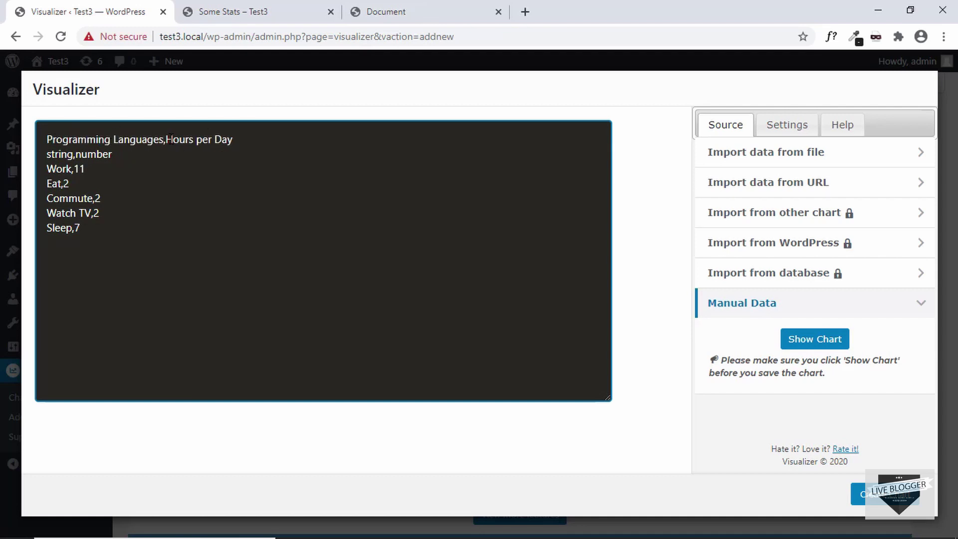
{"action": "left_click_drag", "start_coordinate": [166, 139], "coordinate": [252, 141]}
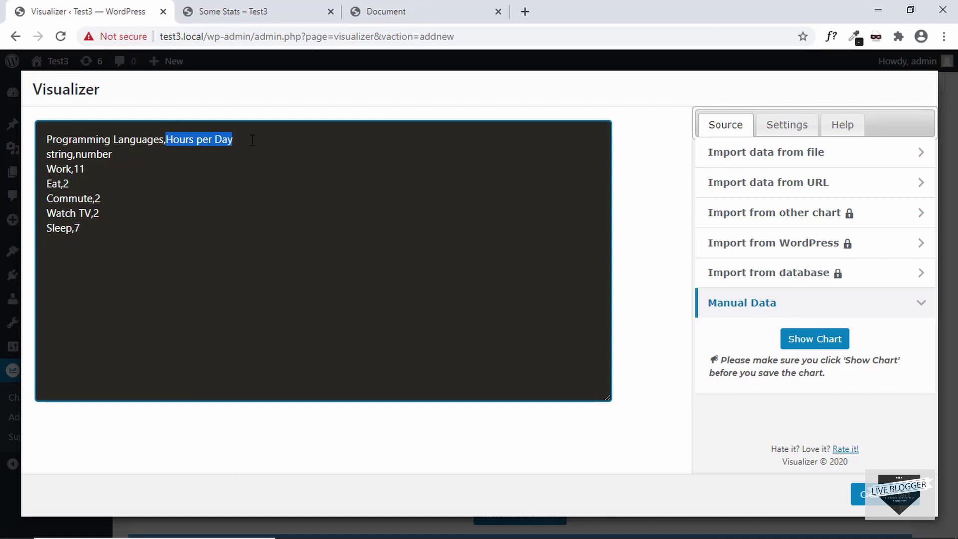
{"action": "type", "text": "Vote"}
{"action": "key", "text": "BackSpace"}
{"action": "type", "text": "tes"}
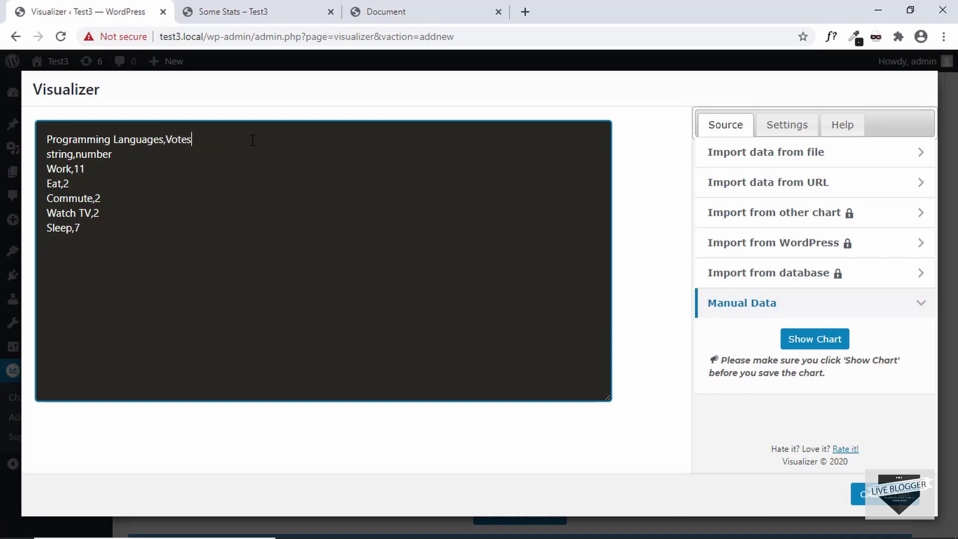
{"action": "type", "text": " (in Thousands)"}
Replace the row labels with PHP, JavaScript, Java, C++ and Python
{"action": "left_click_drag", "start_coordinate": [47, 168], "coordinate": [62, 169]}
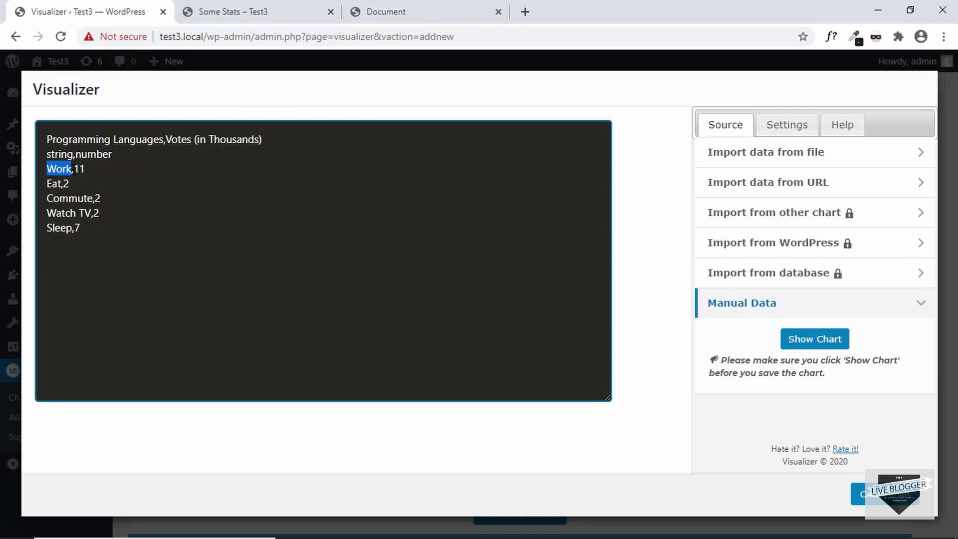
{"action": "left_click", "coordinate": [405, 11]}
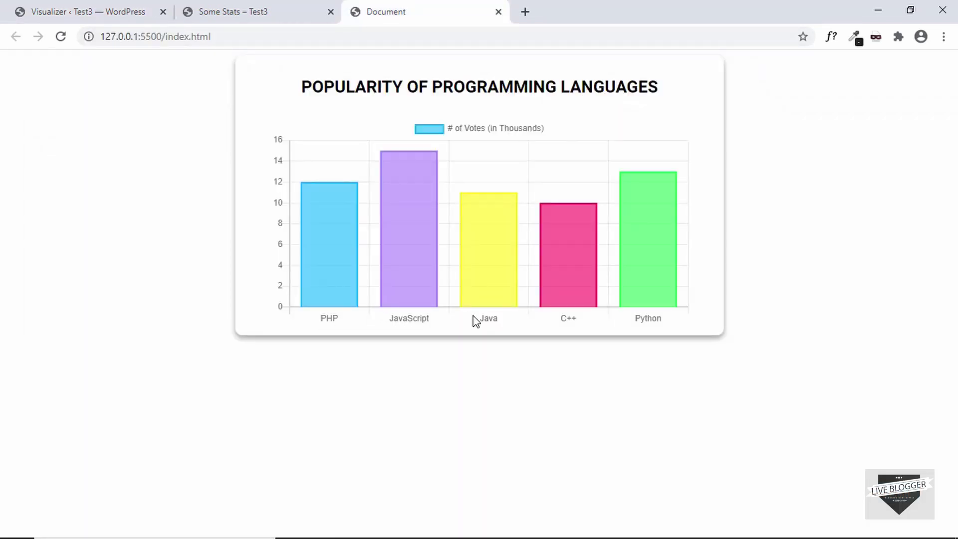
{"action": "left_click", "coordinate": [32, 7]}
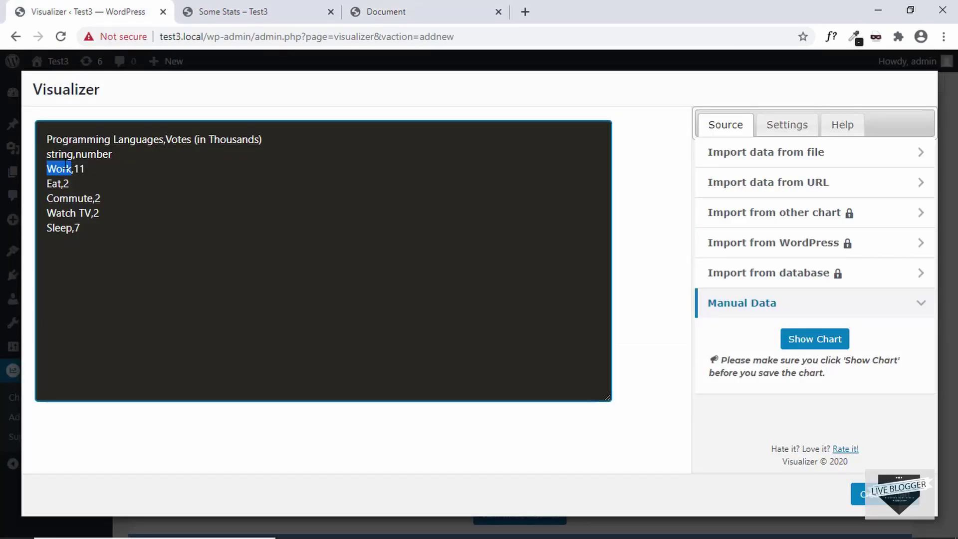
{"action": "type", "text": "PHP"}
{"action": "key", "text": "ctrl+shift+Left"}
{"action": "type", "text": "JavaScript"}
{"action": "key", "text": "ctrl+shift+Left"}
{"action": "type", "text": "Java"}
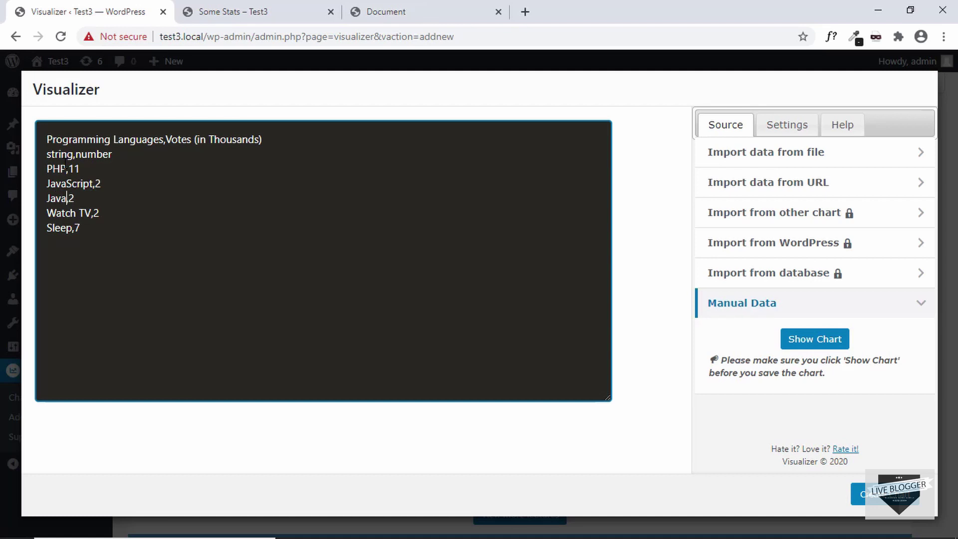
{"action": "key", "text": "ctrl+shift+Left"}
{"action": "key", "text": "ctrl+shift+Left"}
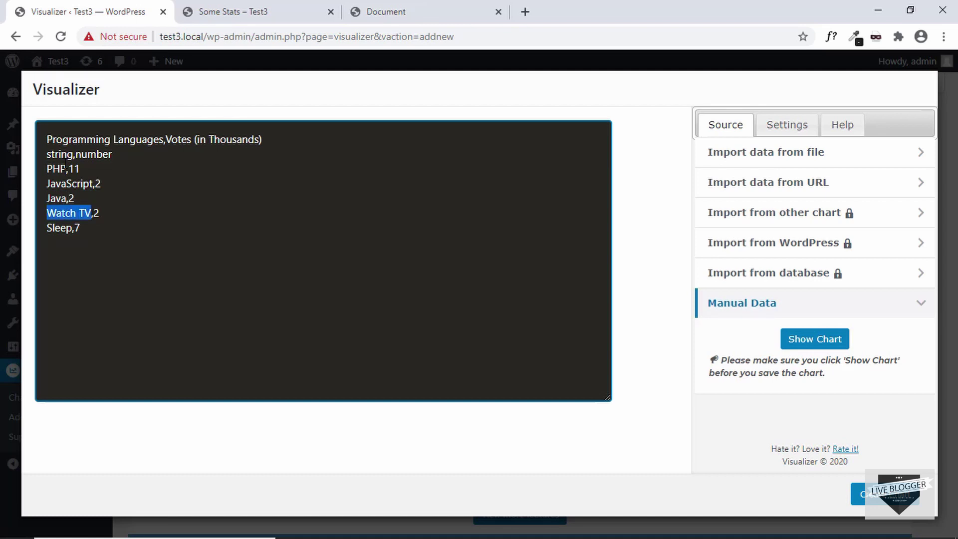
{"action": "type", "text": "C++"}
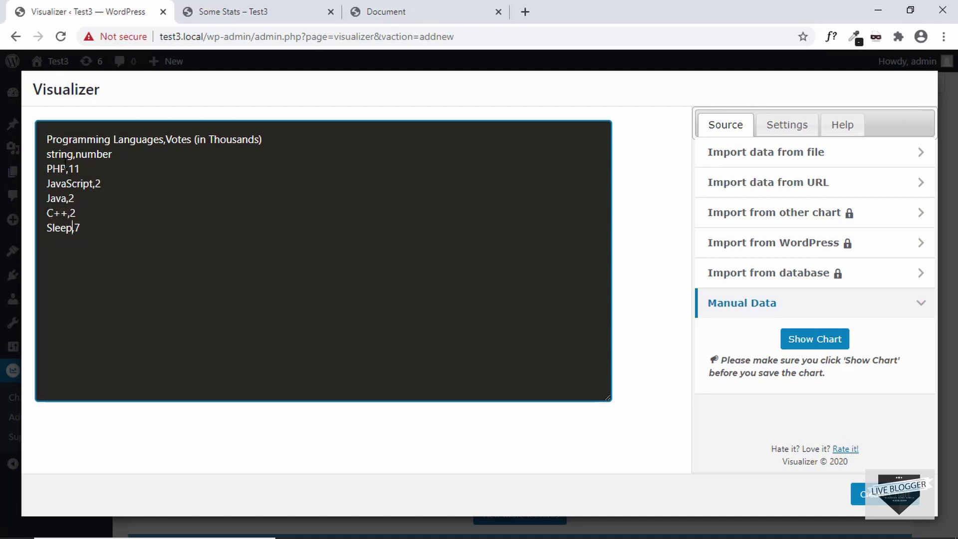
{"action": "key", "text": "ctrl+shift+Left"}
{"action": "type", "text": "Python"}
{"action": "key", "text": "Up"}
{"action": "key", "text": "Up"}
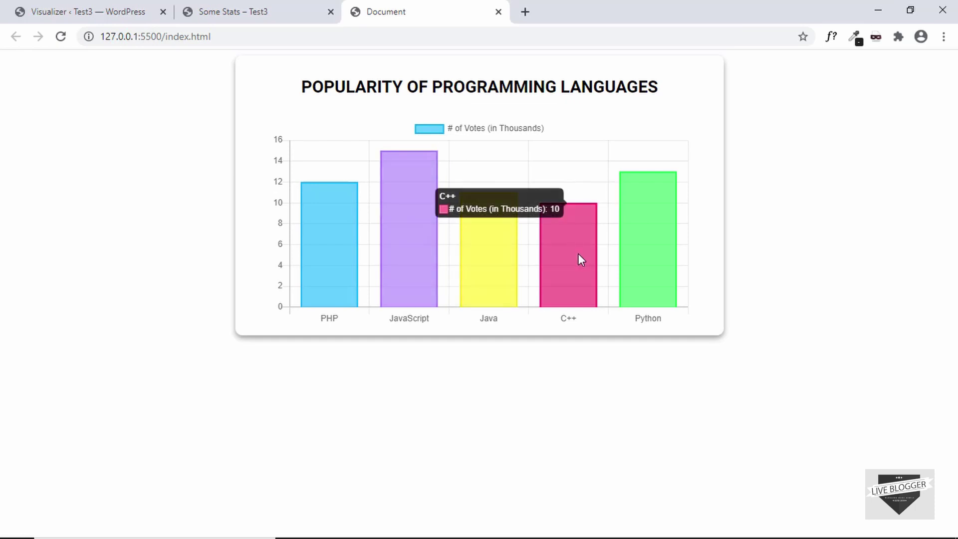
Enter votes 12, 15, 11, 10 and 13 for the languages and preview the pie chart
{"action": "left_click", "coordinate": [75, 9]}
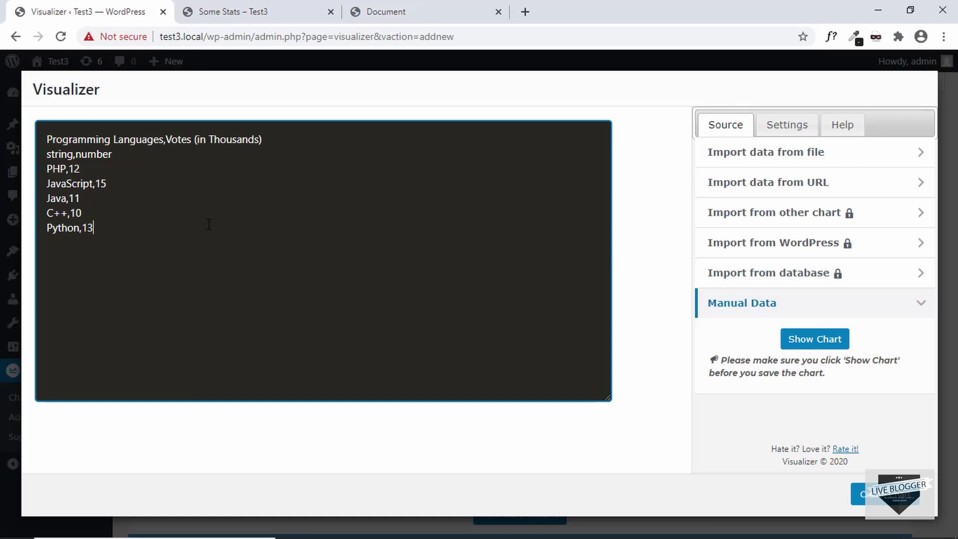
{"action": "left_click", "coordinate": [798, 338]}
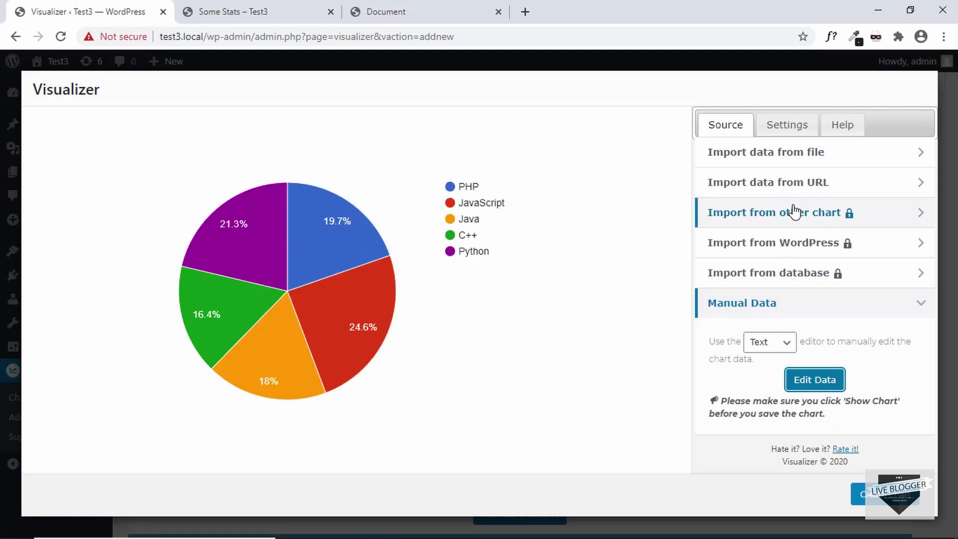
Set the chart title to 'Popularity of Programming Languages' in General Settings
{"action": "left_click", "coordinate": [790, 128]}
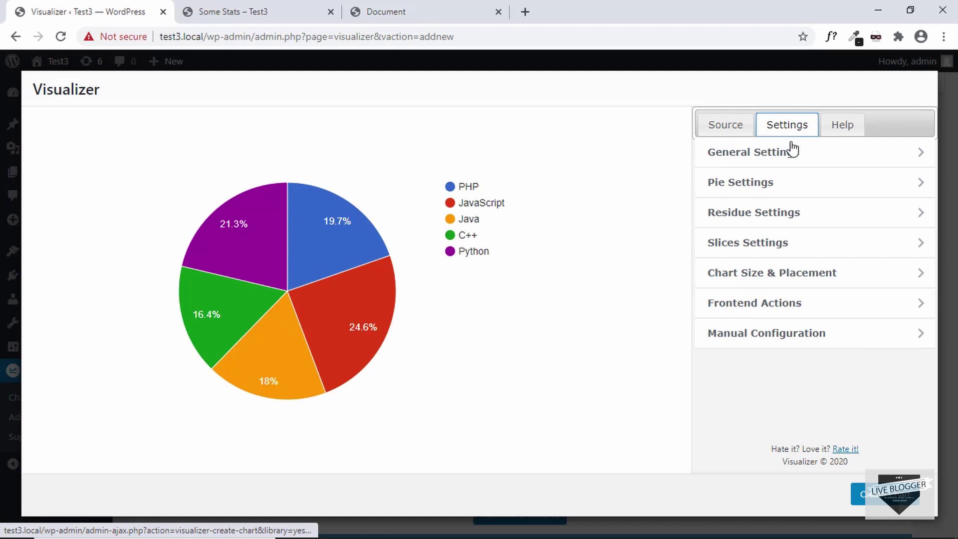
{"action": "left_click", "coordinate": [815, 155]}
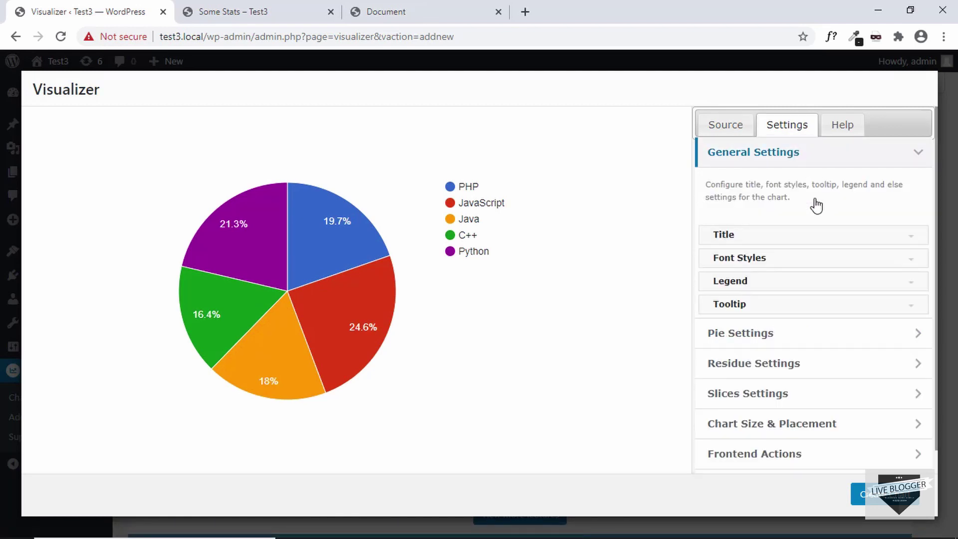
{"action": "left_click", "coordinate": [818, 239]}
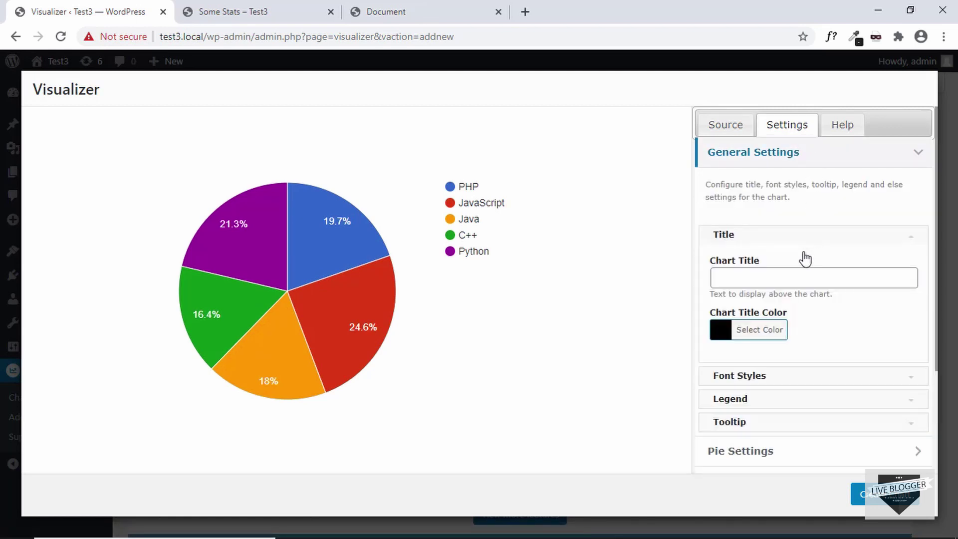
{"action": "left_click", "coordinate": [791, 278]}
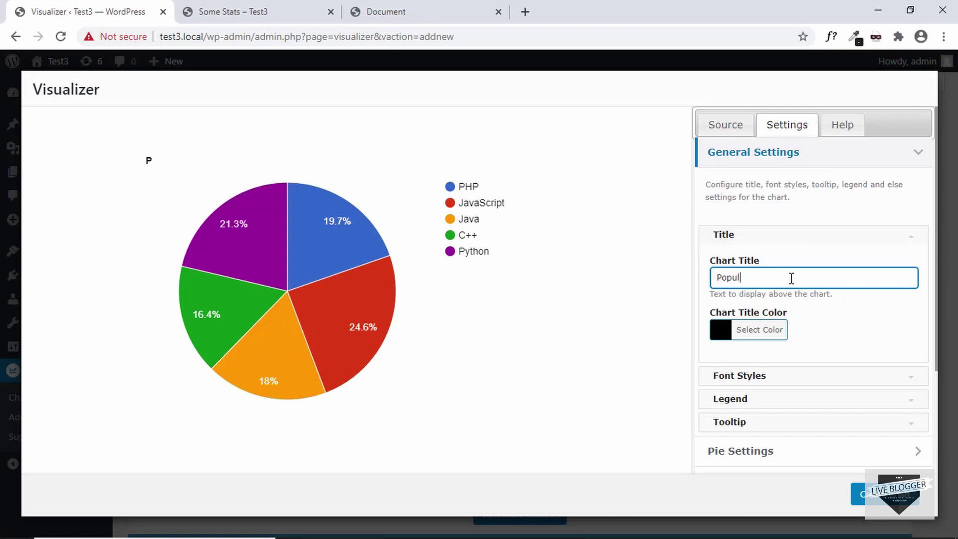
{"action": "type", "text": "Popularity for of Programming Languages"}
{"action": "scroll", "coordinate": [770, 331], "scroll_direction": "down", "scroll_amount": 1}
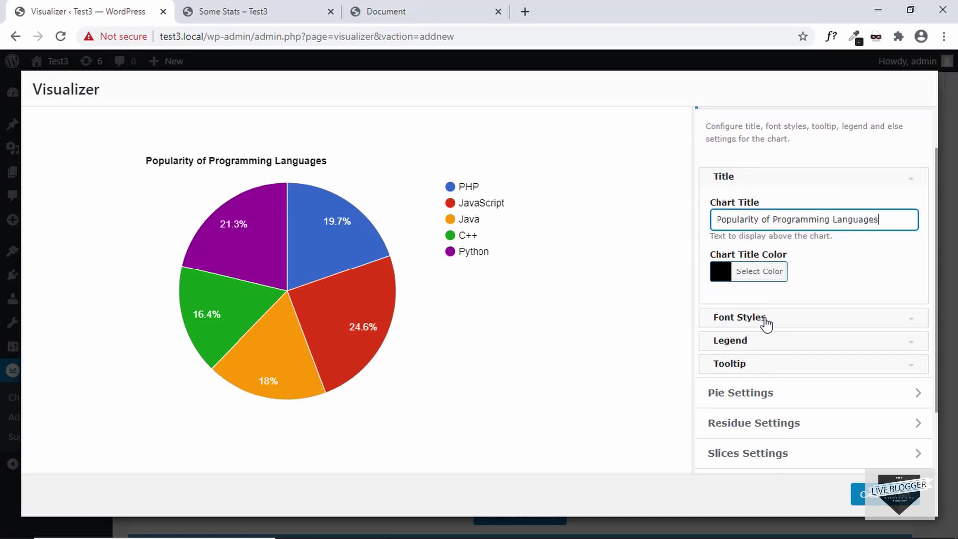
Set the chart font to Verdana at size 16
{"action": "left_click", "coordinate": [789, 319]}
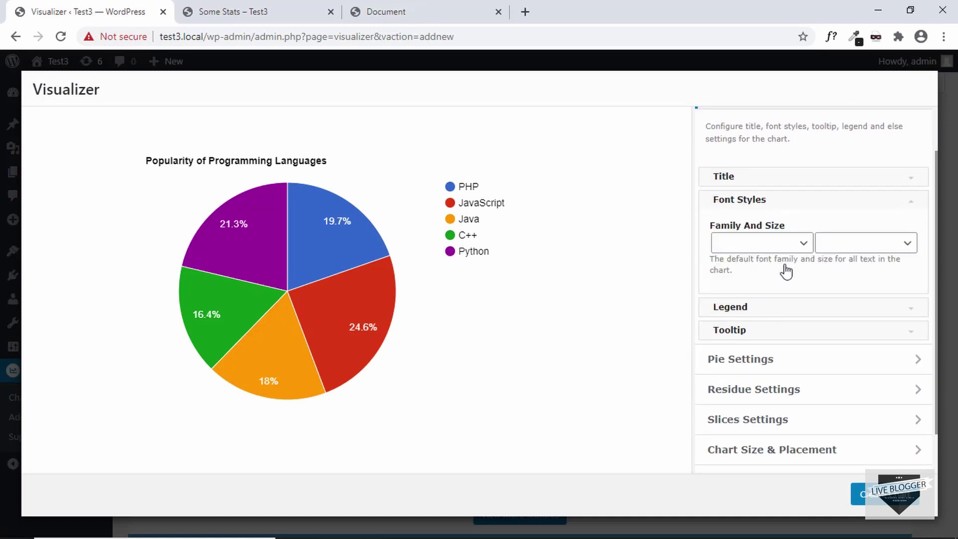
{"action": "left_click", "coordinate": [801, 245]}
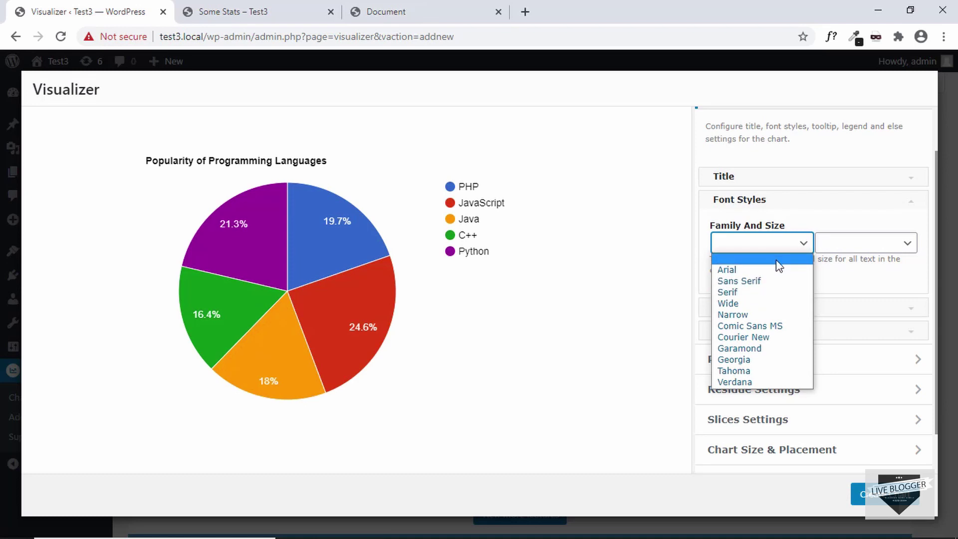
{"action": "left_click", "coordinate": [755, 382]}
{"action": "left_click", "coordinate": [866, 242]}
{"action": "left_click", "coordinate": [855, 390]}
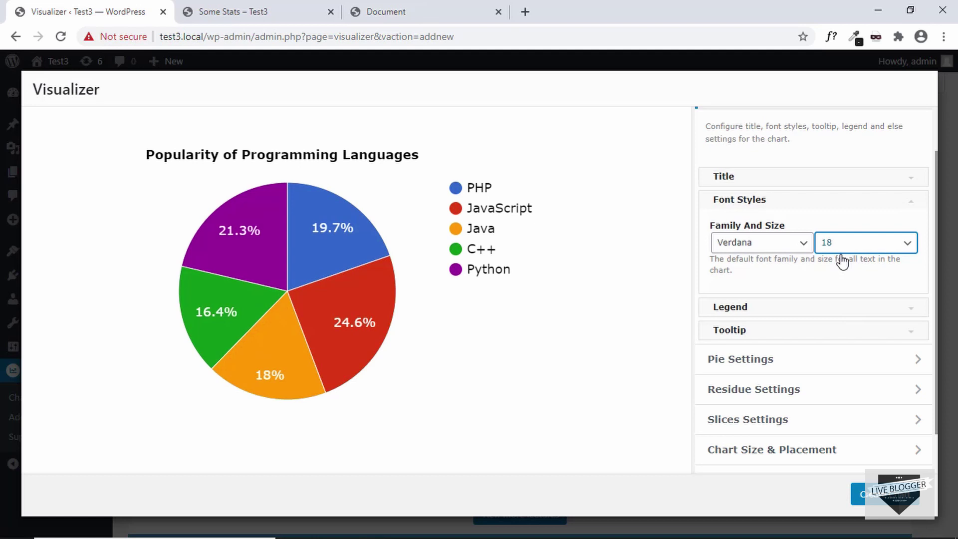
{"action": "left_click", "coordinate": [875, 249]}
{"action": "left_click", "coordinate": [859, 379]}
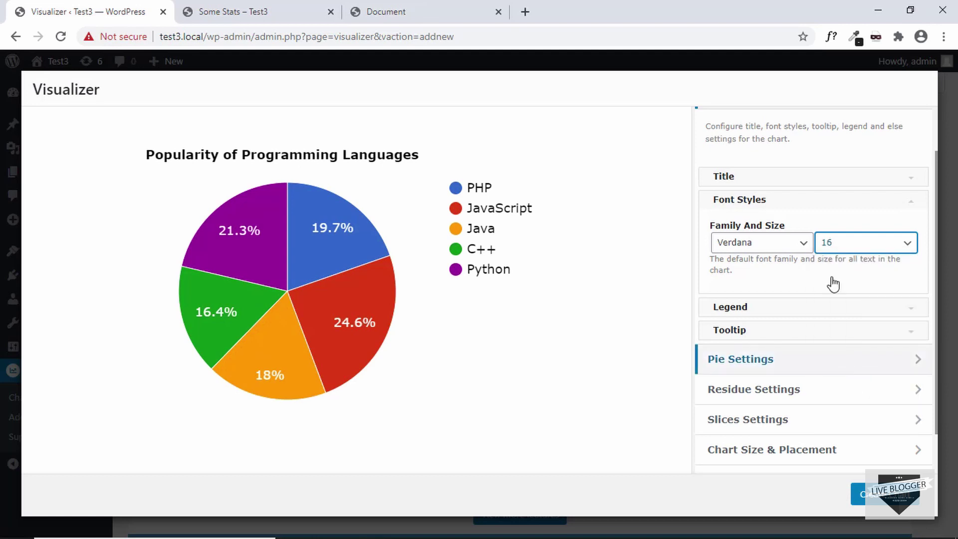
Turn on Is 3D in the Pie Settings
{"action": "left_click", "coordinate": [810, 303]}
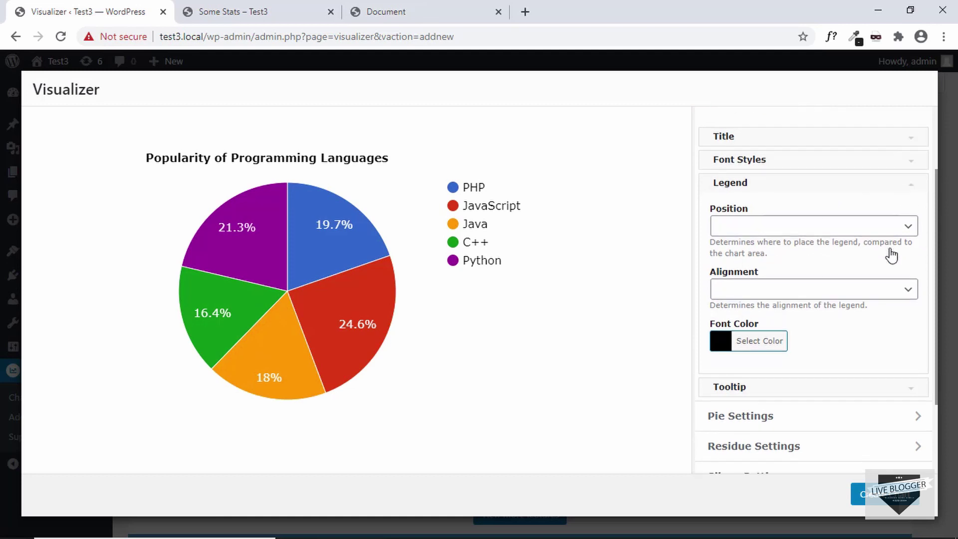
{"action": "scroll", "coordinate": [891, 256], "scroll_direction": "down", "scroll_amount": 2}
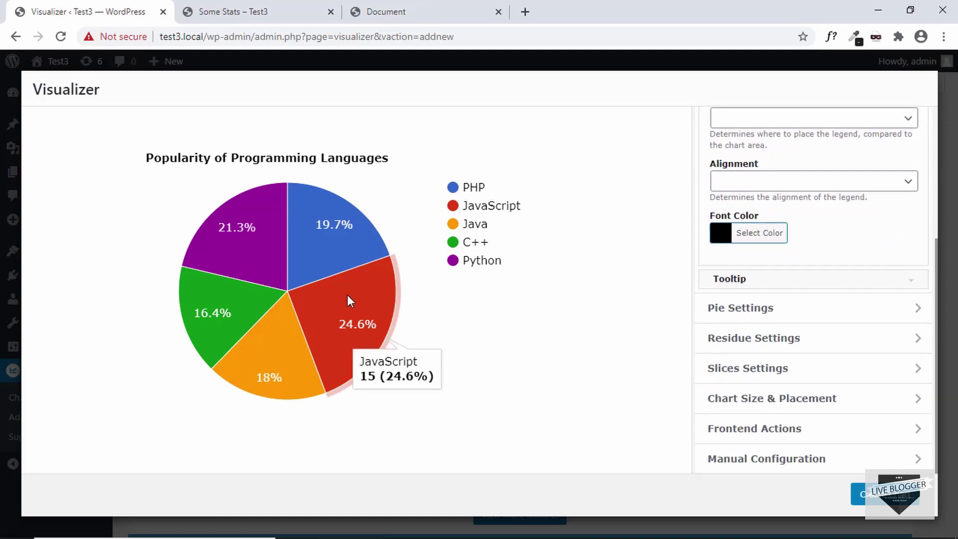
{"action": "left_click", "coordinate": [759, 313]}
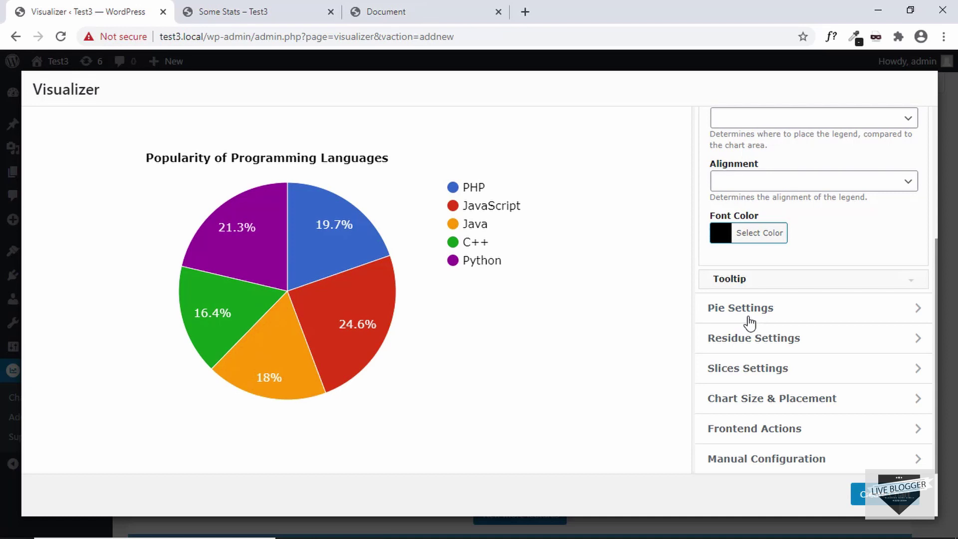
{"action": "left_click", "coordinate": [783, 318]}
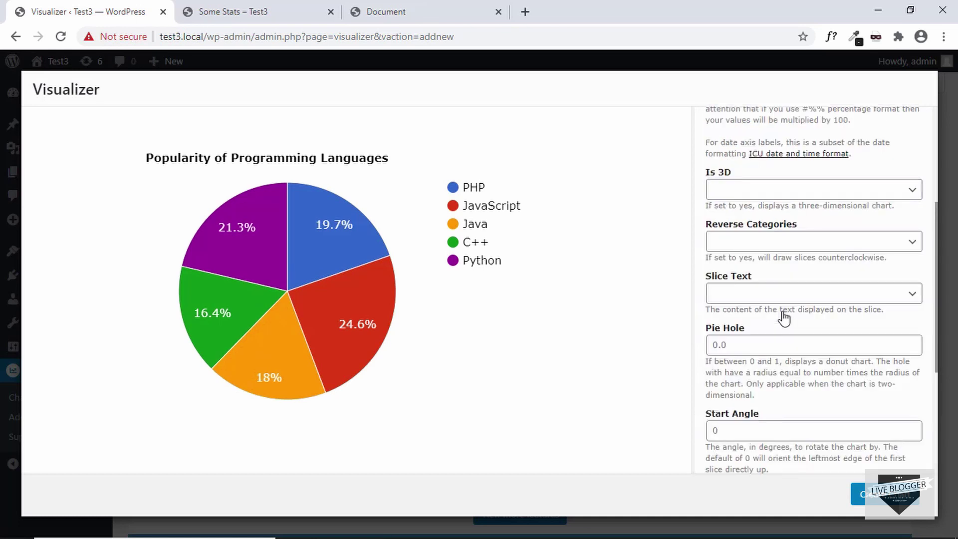
{"action": "scroll", "coordinate": [783, 318], "scroll_direction": "up", "scroll_amount": 4}
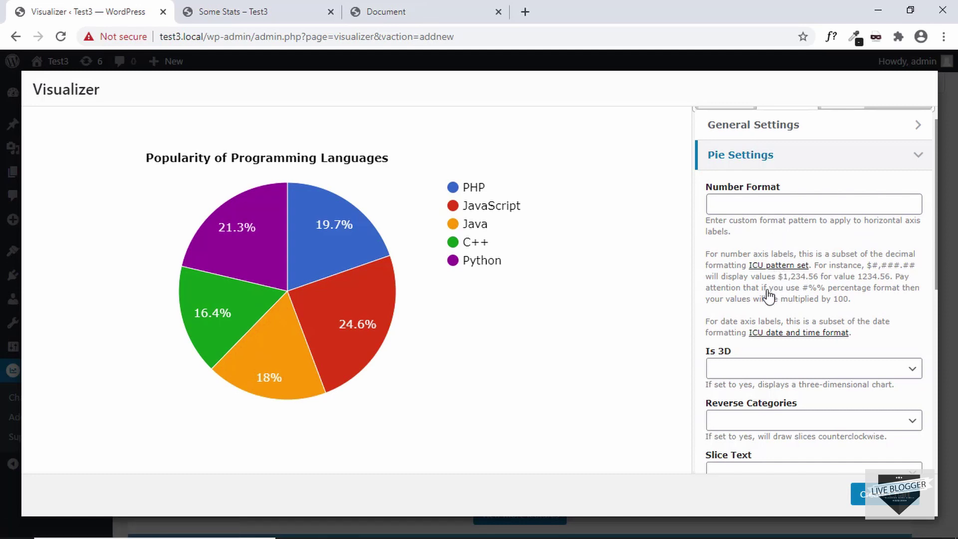
{"action": "scroll", "coordinate": [760, 304], "scroll_direction": "down", "scroll_amount": 2}
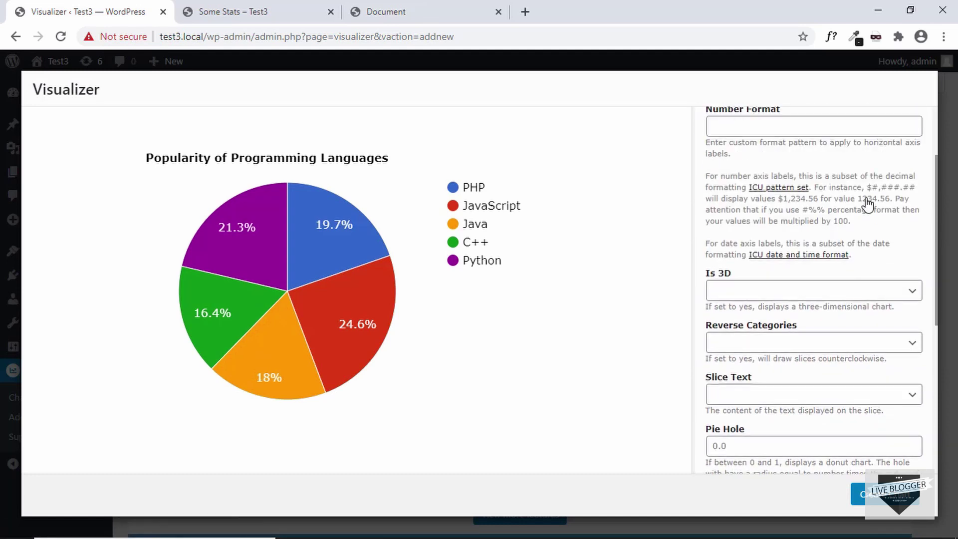
{"action": "scroll", "coordinate": [868, 205], "scroll_direction": "down", "scroll_amount": 2}
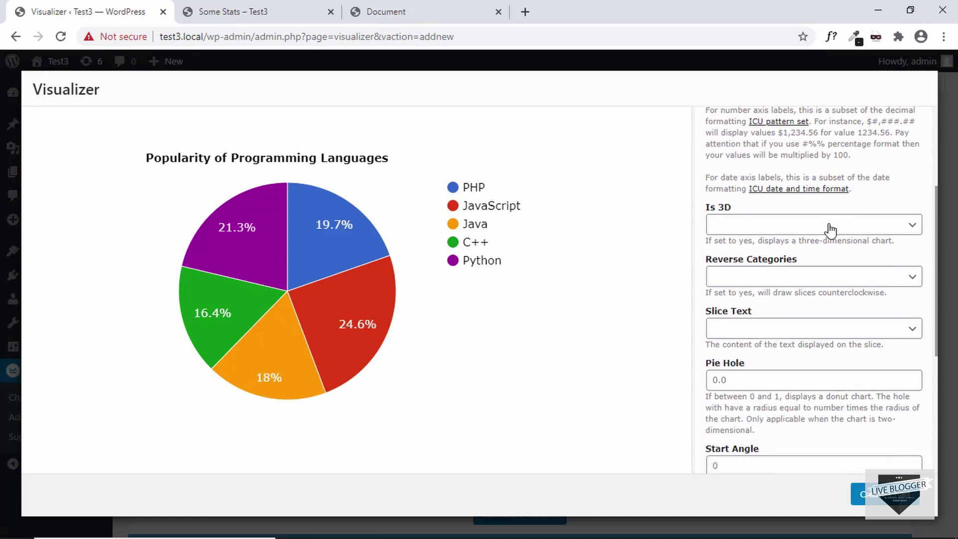
{"action": "left_click", "coordinate": [830, 226]}
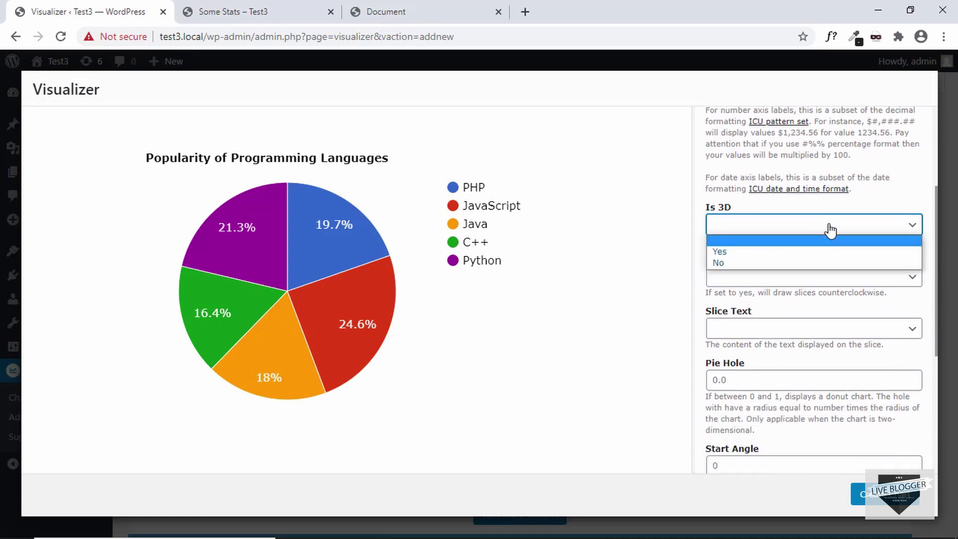
{"action": "left_click", "coordinate": [788, 251]}
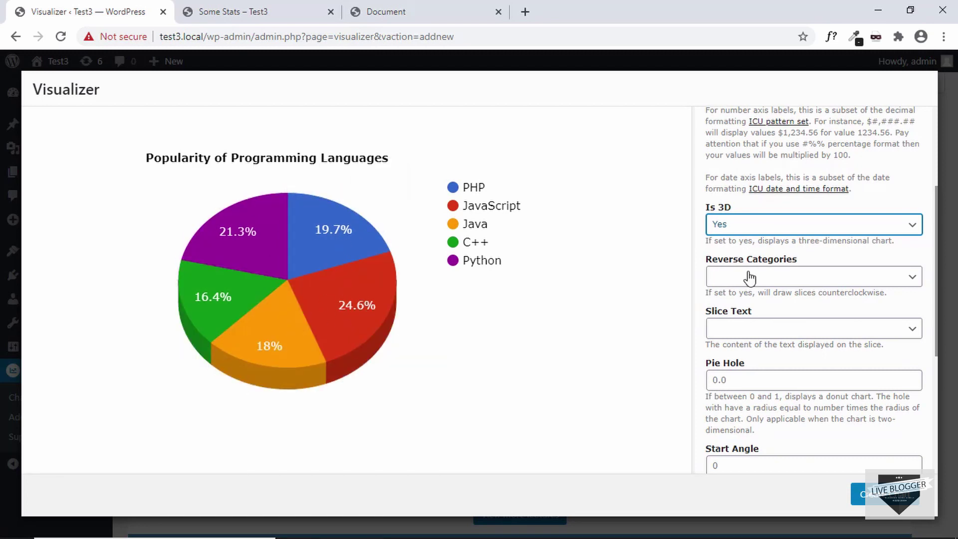
Save the chart to the Visualizer library with Create Chart
{"action": "scroll", "coordinate": [750, 278], "scroll_direction": "down", "scroll_amount": 1}
{"action": "scroll", "coordinate": [749, 278], "scroll_direction": "down", "scroll_amount": 2}
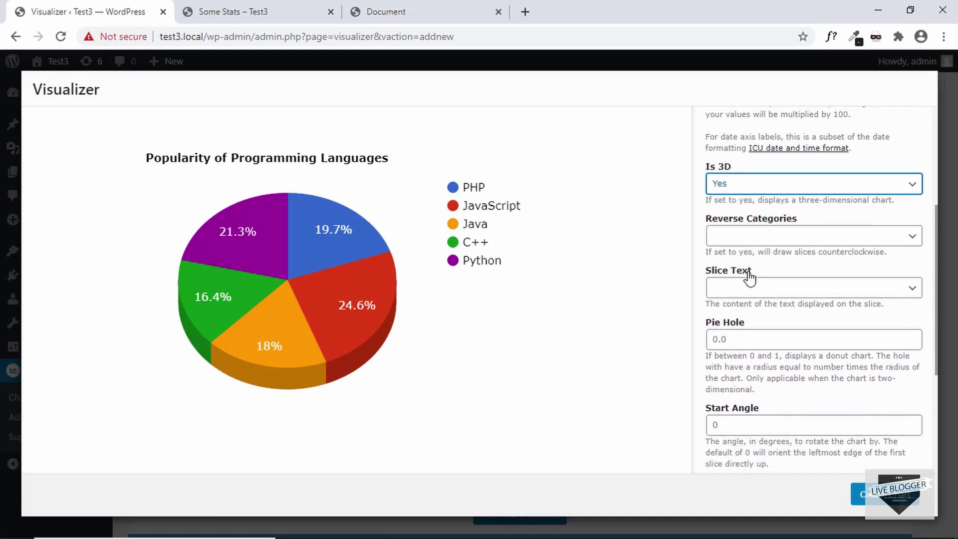
{"action": "scroll", "coordinate": [749, 277], "scroll_direction": "down", "scroll_amount": 4}
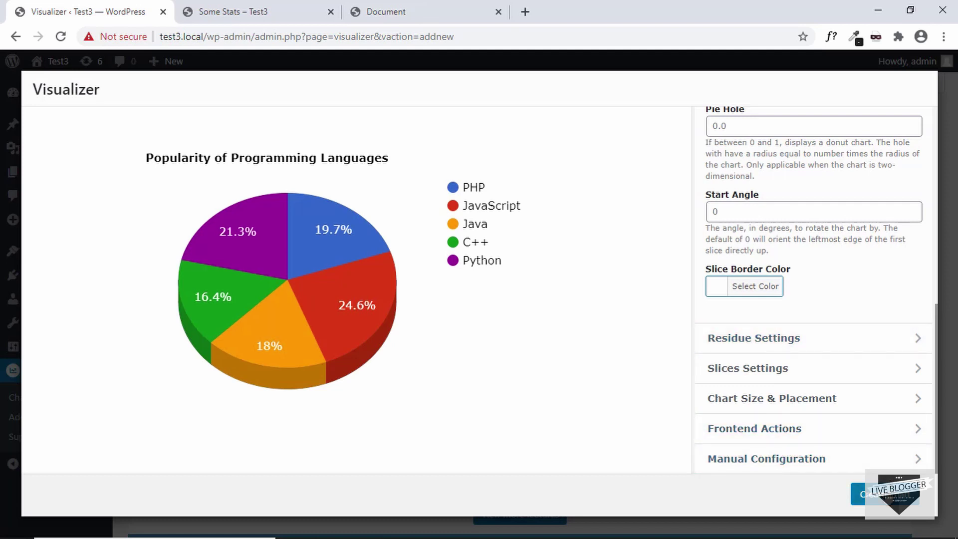
{"action": "left_click", "coordinate": [861, 494]}
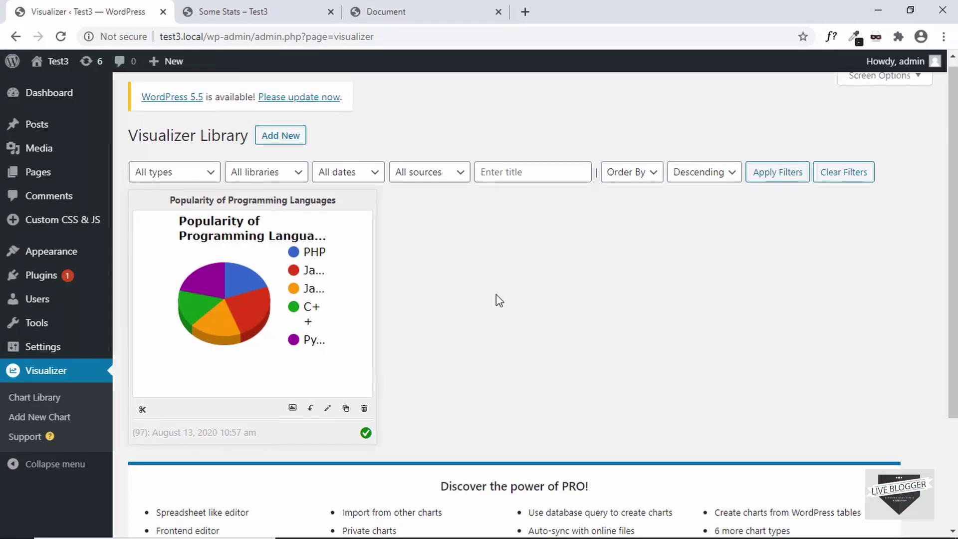
{"action": "mouse_move", "coordinate": [236, 286]}
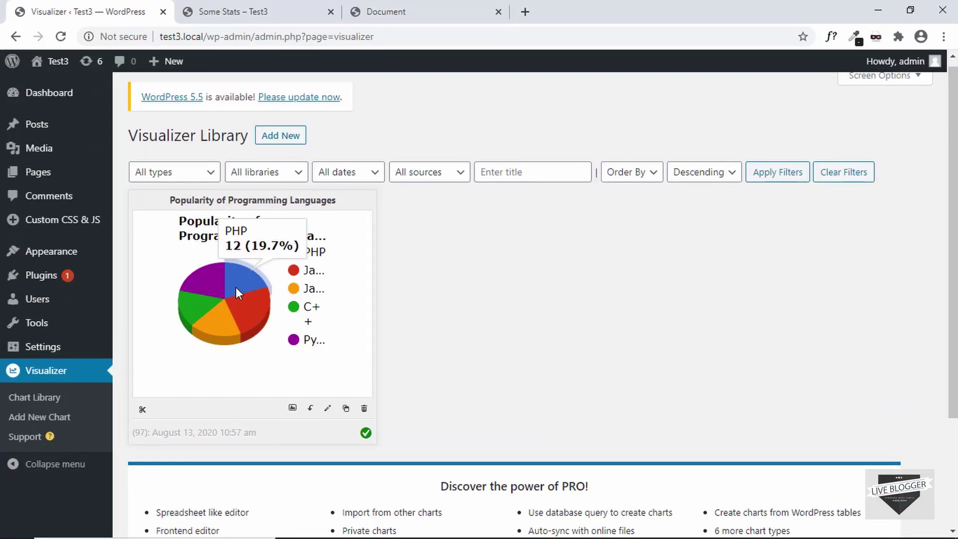
{"action": "scroll", "coordinate": [235, 287], "scroll_direction": "down", "scroll_amount": 1}
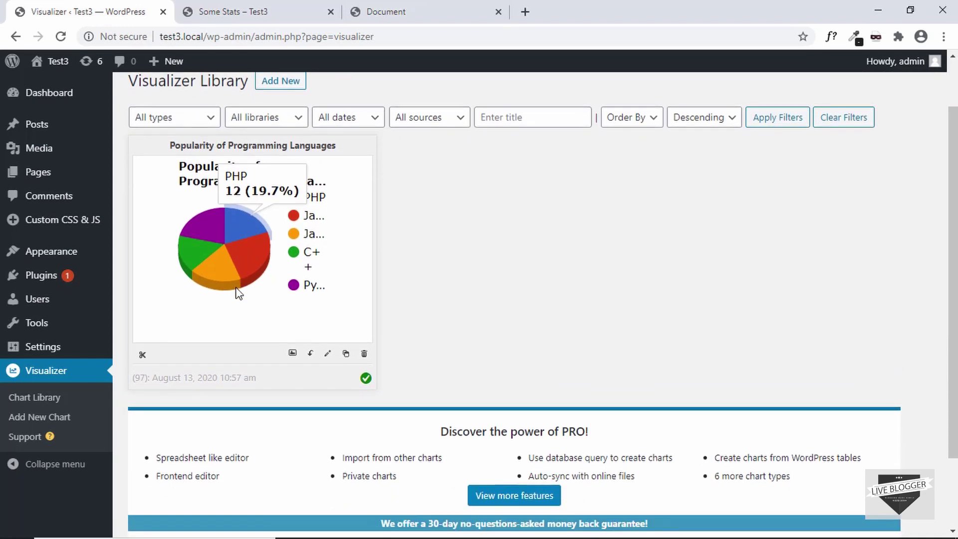
{"action": "left_click", "coordinate": [142, 356]}
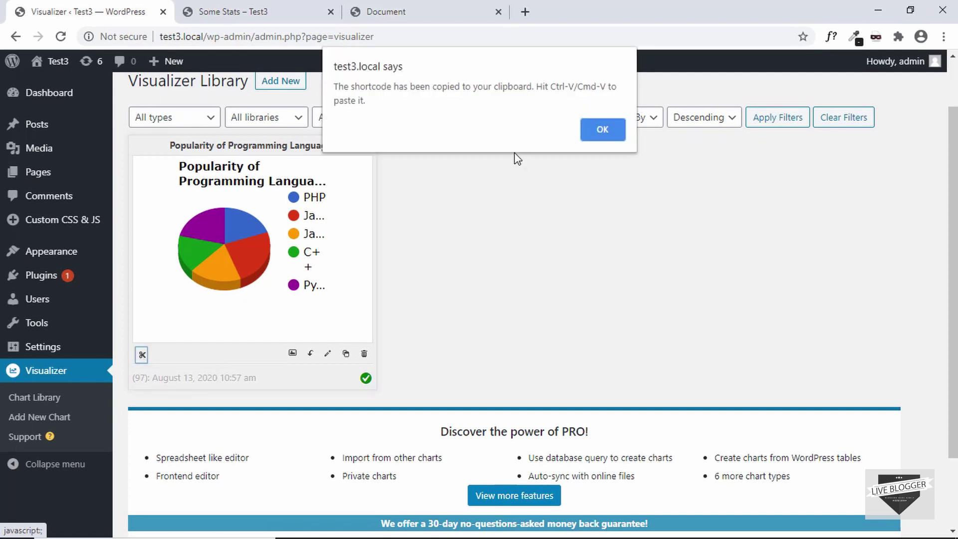
{"action": "left_click", "coordinate": [602, 129]}
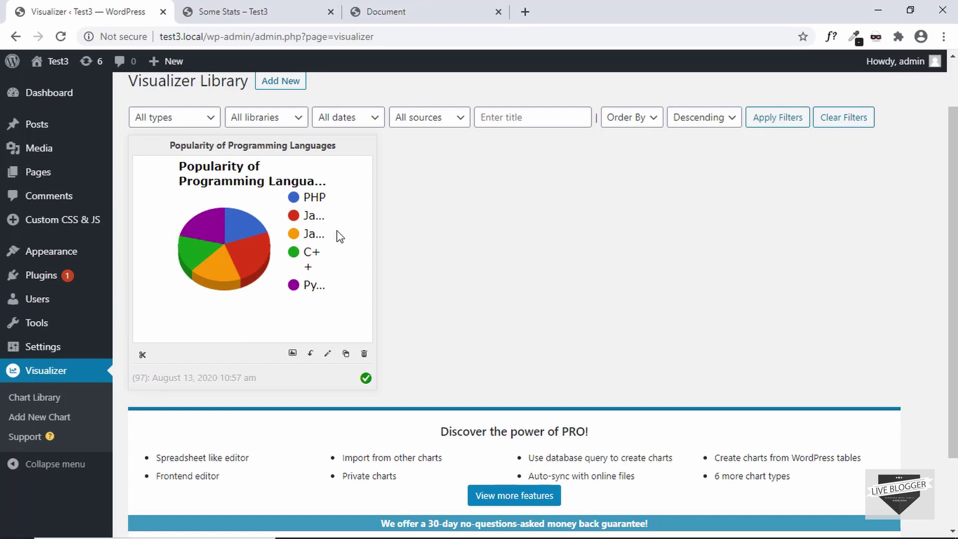
{"action": "mouse_move", "coordinate": [68, 251]}
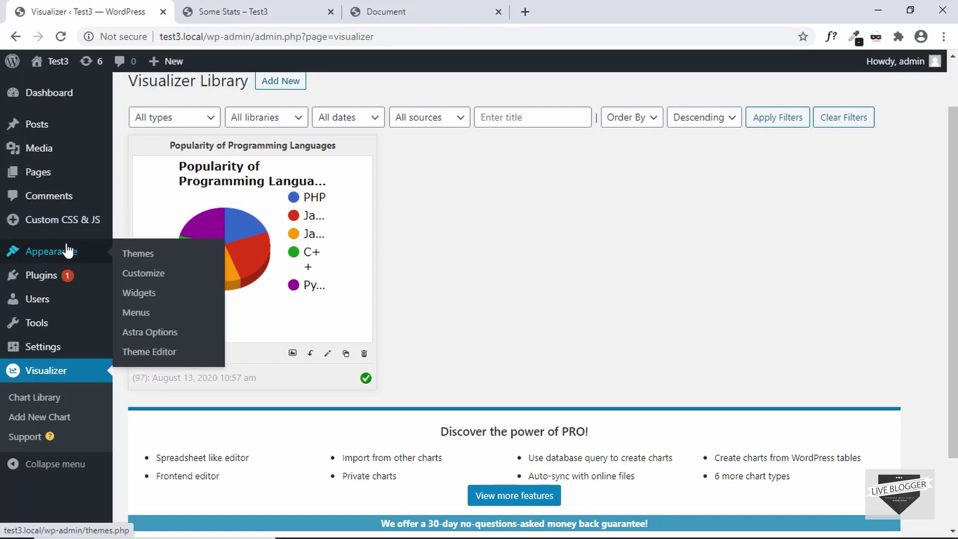
{"action": "scroll", "coordinate": [68, 250], "scroll_direction": "up", "scroll_amount": 2}
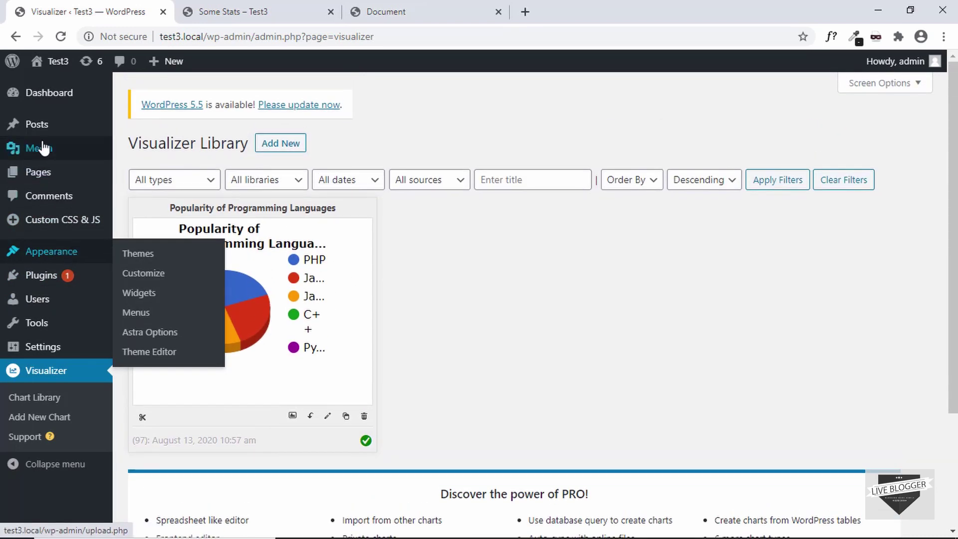
{"action": "mouse_move", "coordinate": [47, 129]}
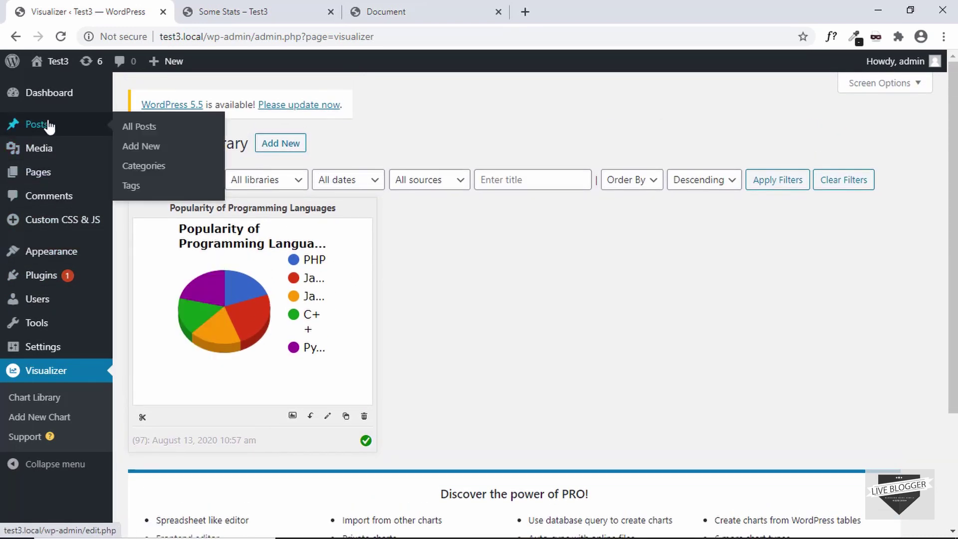
Create post 'Some Stats 2' with a Shortcode block holding chart 97's shortcode, then publish and view it
{"action": "left_click", "coordinate": [148, 149]}
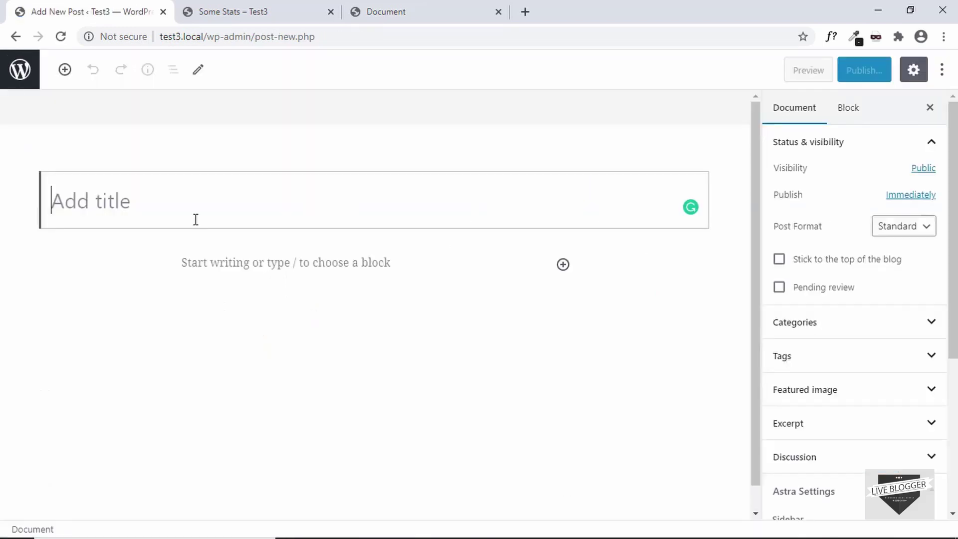
{"action": "type", "text": "Some Stats2"}
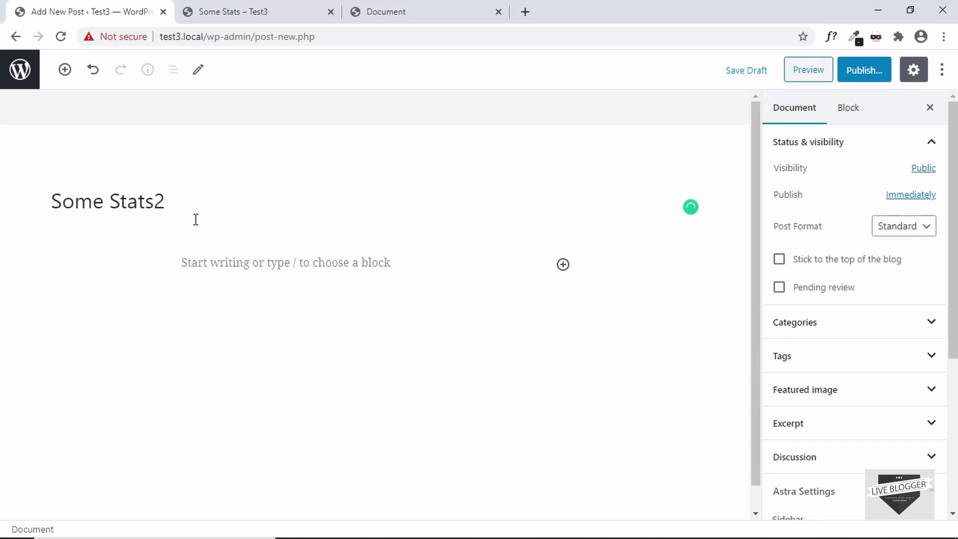
{"action": "left_click", "coordinate": [480, 272]}
{"action": "type", "text": "/sh"}
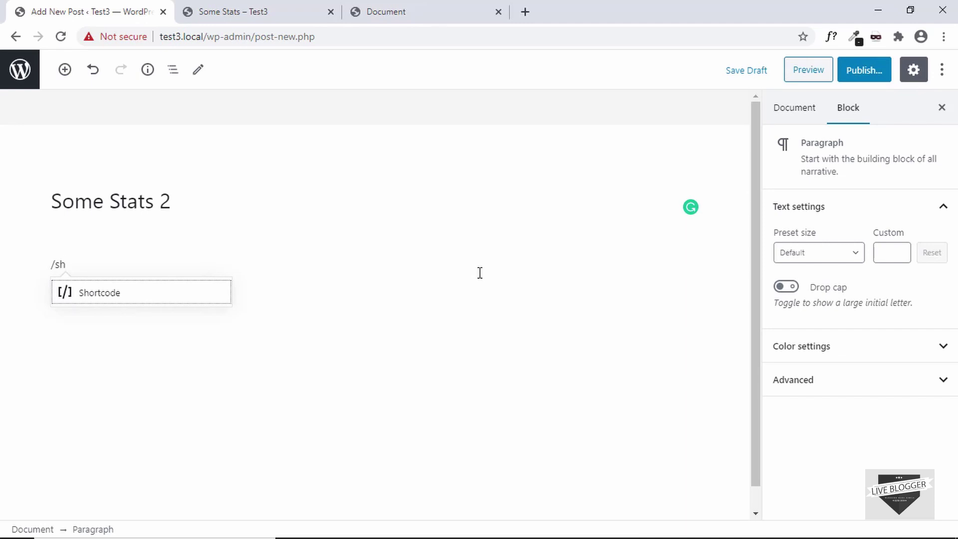
{"action": "left_click", "coordinate": [109, 292]}
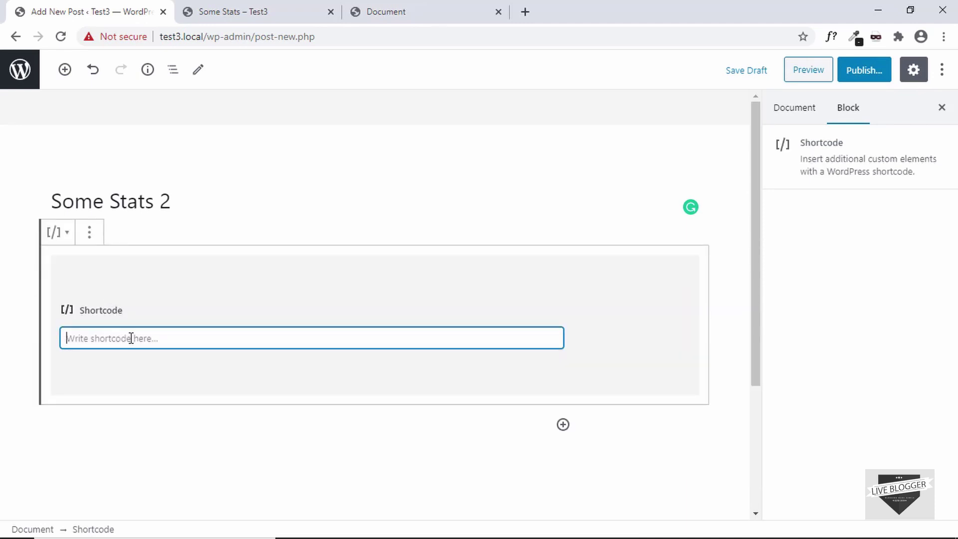
{"action": "type", "text": "[visualizer id=\"97\" lazy=\"no\" class=\"\"]"}
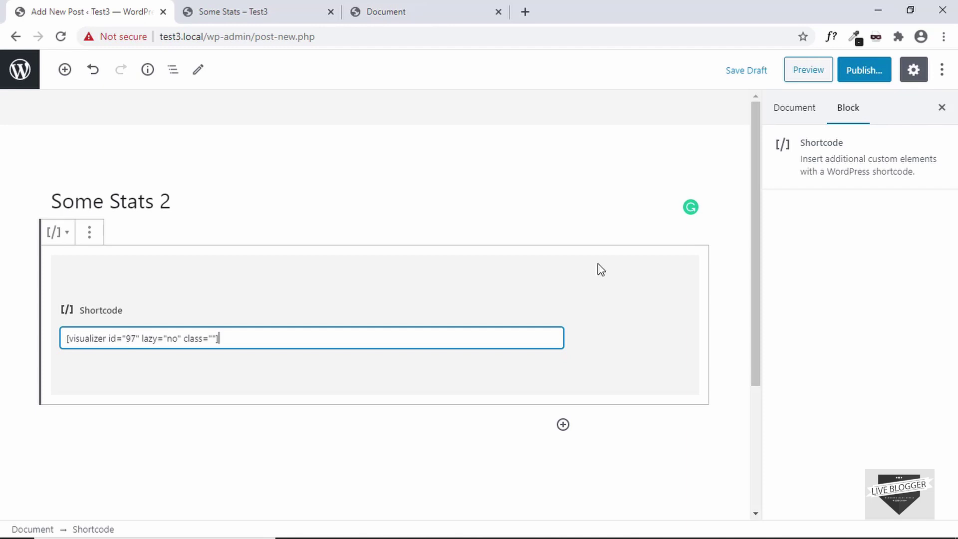
{"action": "left_click", "coordinate": [864, 70]}
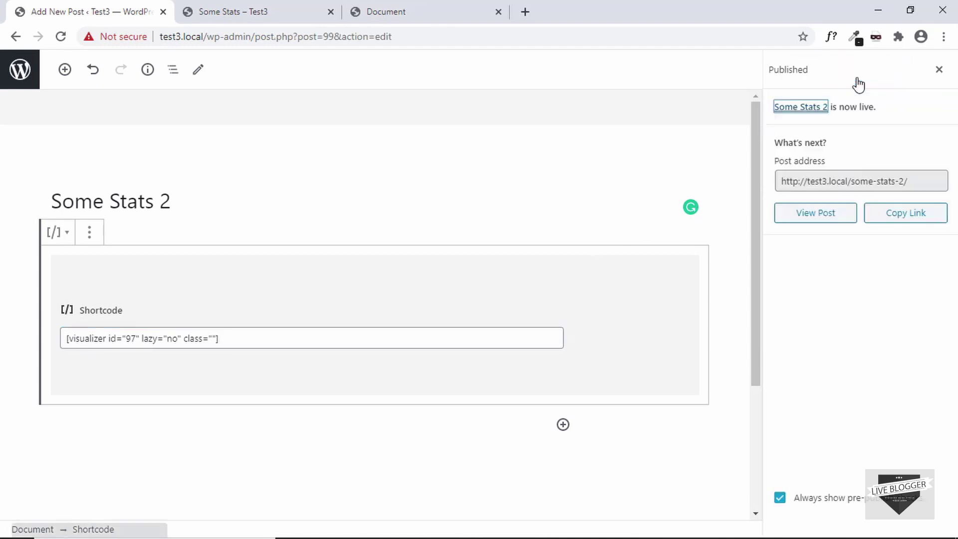
{"action": "left_click", "coordinate": [817, 216]}
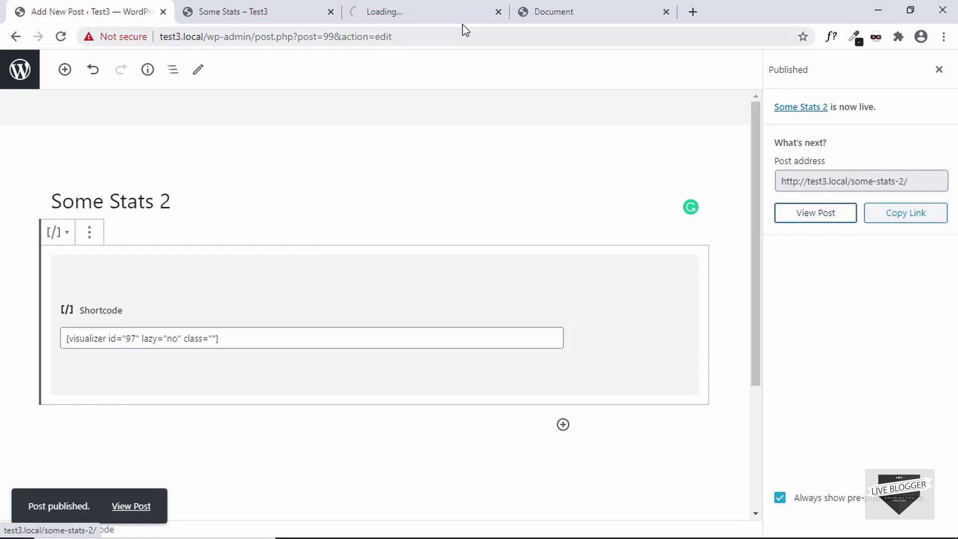
Scroll through the live Some Stats 2 post to review its 3D pie chart
{"action": "left_click", "coordinate": [436, 10]}
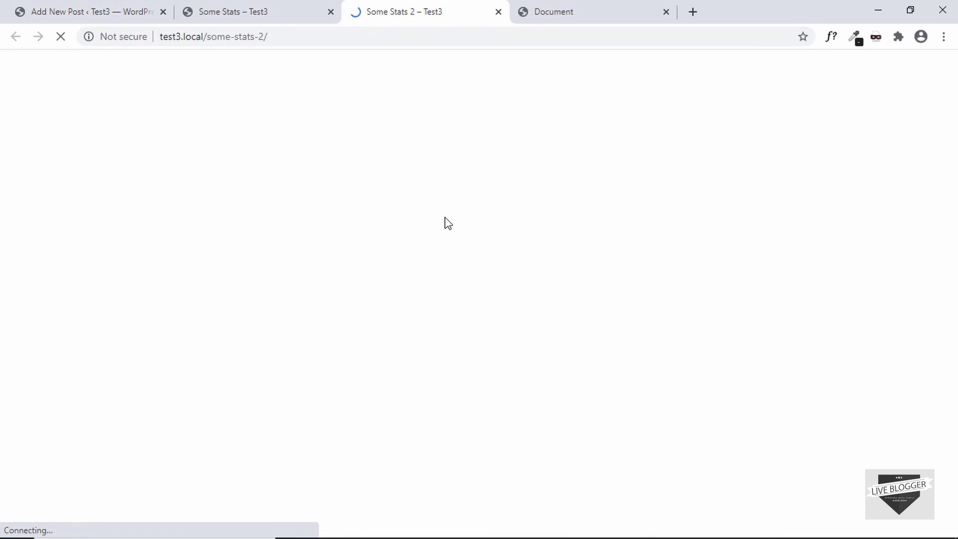
{"action": "scroll", "coordinate": [446, 222], "scroll_direction": "down", "scroll_amount": 1}
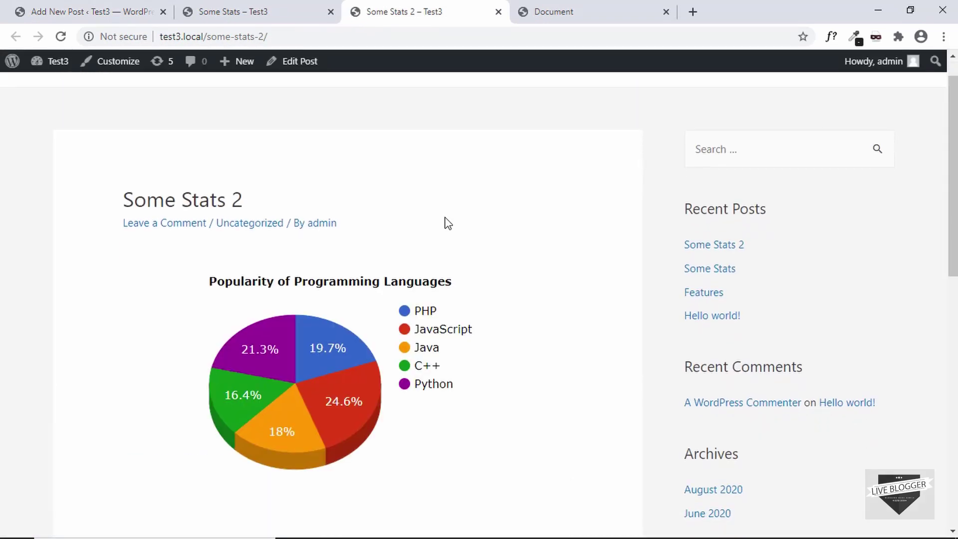
{"action": "scroll", "coordinate": [445, 222], "scroll_direction": "down", "scroll_amount": 2}
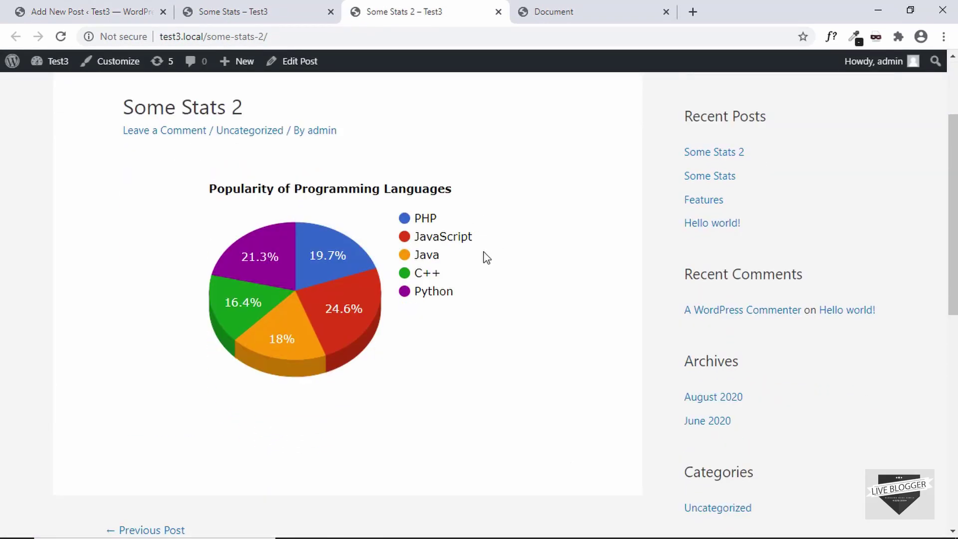
{"action": "scroll", "coordinate": [472, 319], "scroll_direction": "down", "scroll_amount": 1}
{"action": "scroll", "coordinate": [470, 321], "scroll_direction": "down", "scroll_amount": 1}
{"action": "scroll", "coordinate": [449, 260], "scroll_direction": "up", "scroll_amount": 2}
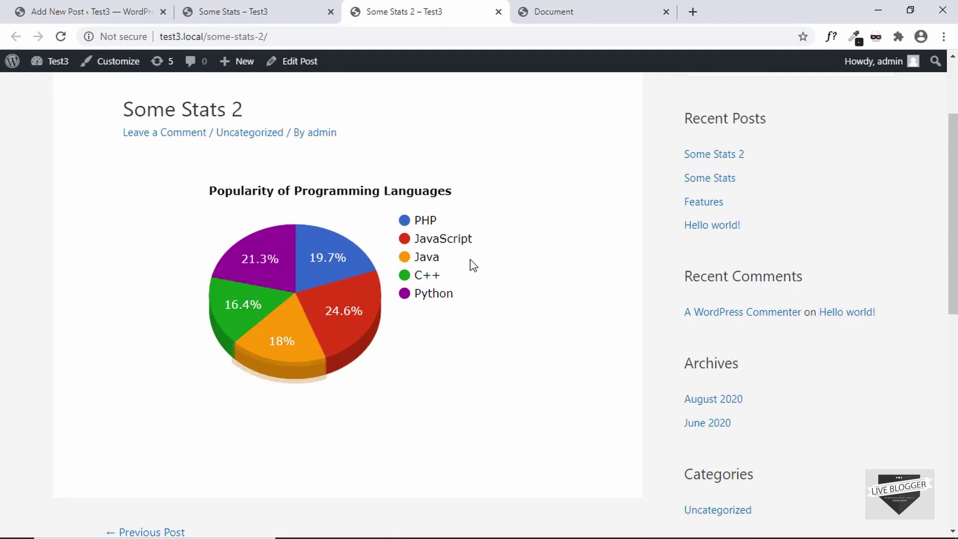
{"action": "scroll", "coordinate": [471, 265], "scroll_direction": "up", "scroll_amount": 1}
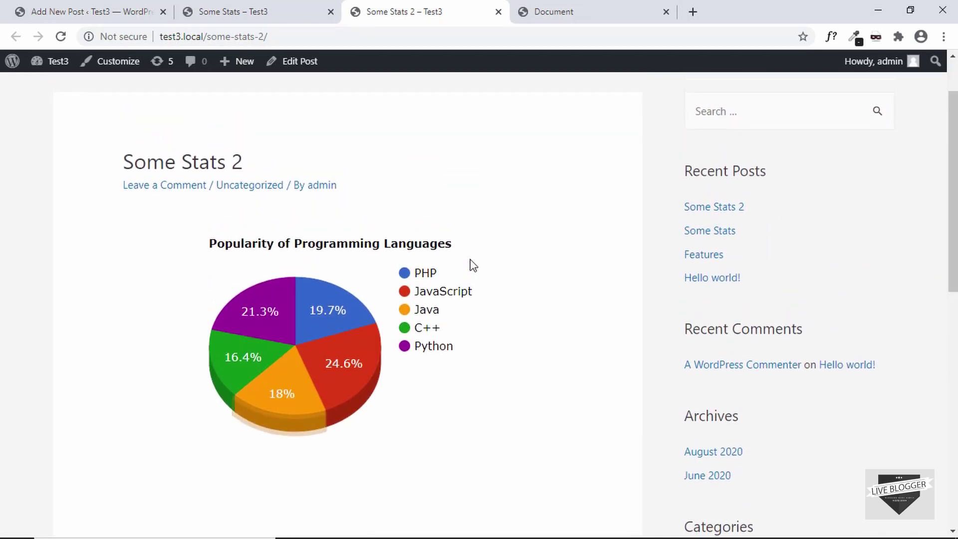
{"action": "scroll", "coordinate": [460, 252], "scroll_direction": "down", "scroll_amount": 1}
Compare the Some Stats bar chart with the Some Stats 2 pie chart, ending on Some Stats
{"action": "left_click", "coordinate": [290, 5]}
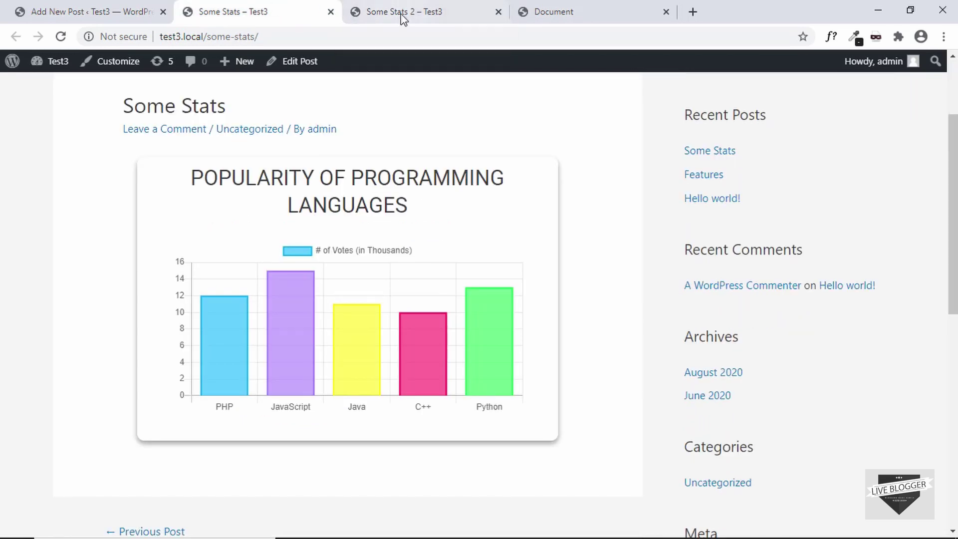
{"action": "left_click", "coordinate": [402, 15]}
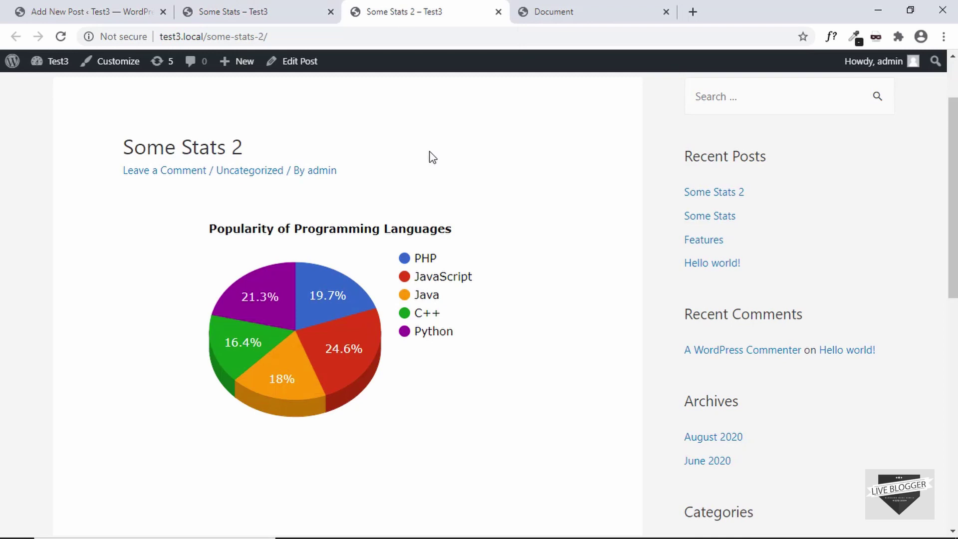
{"action": "key", "text": "ctrl+shift+Tab"}
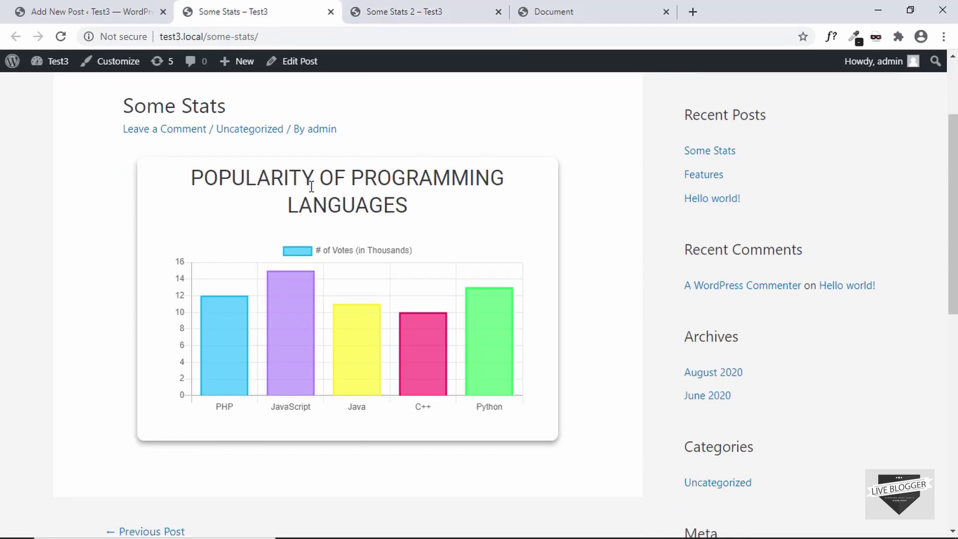
Change the chart type in main.js from 'bar' to 'pie' and save the file
{"action": "key", "text": "alt+Tab"}
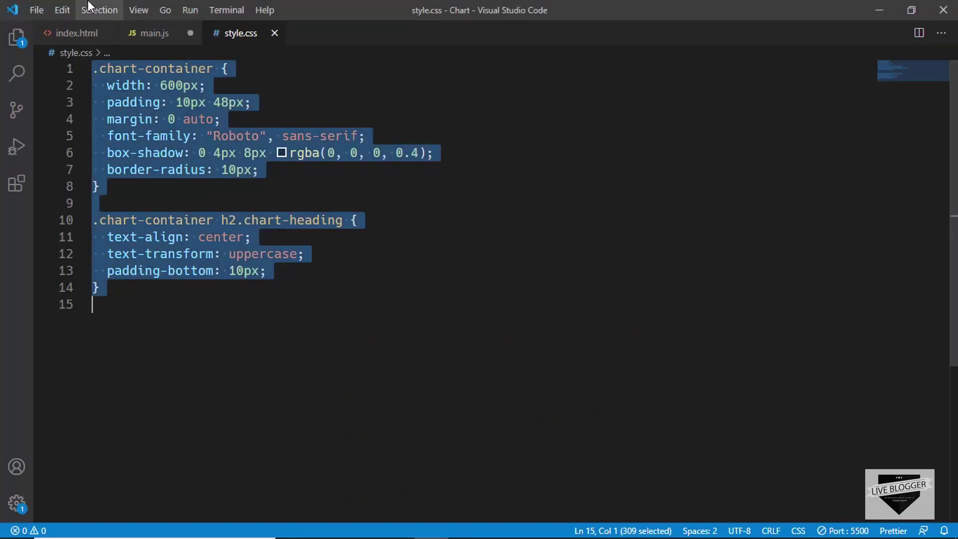
{"action": "left_click", "coordinate": [150, 33]}
{"action": "scroll", "coordinate": [214, 159], "scroll_direction": "up", "scroll_amount": 1}
{"action": "double_click", "coordinate": [171, 119]}
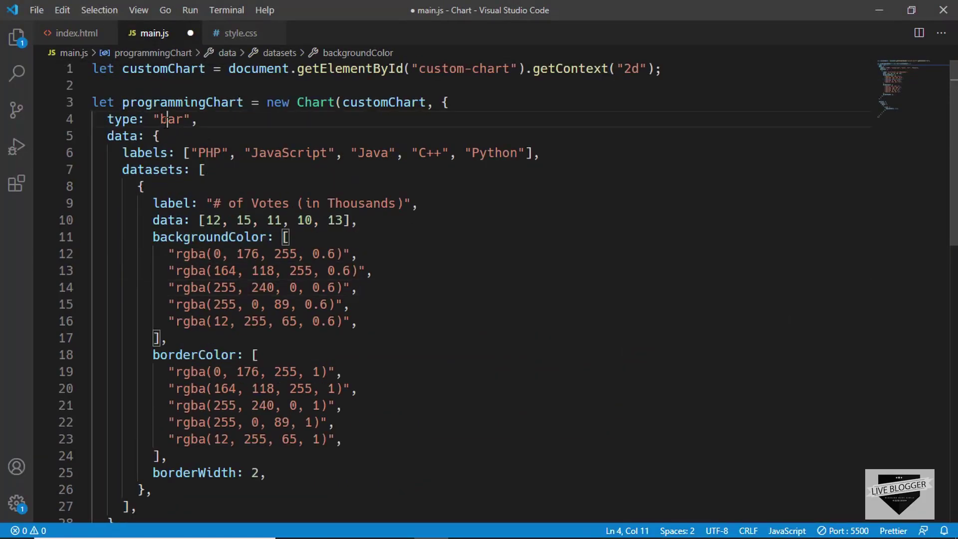
{"action": "left_click", "coordinate": [175, 120]}
{"action": "double_click", "coordinate": [172, 120]}
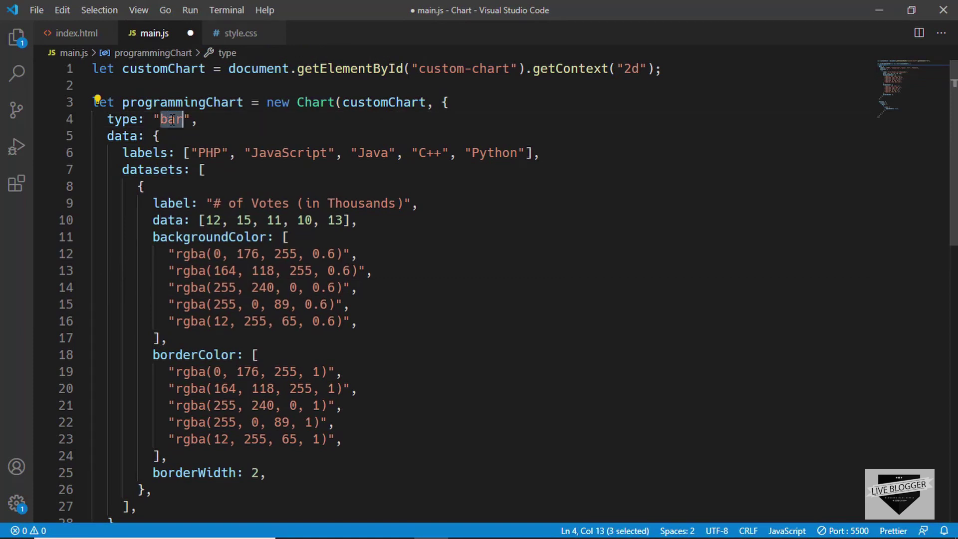
{"action": "type", "text": "pie"}
{"action": "key", "text": "ctrl+s"}
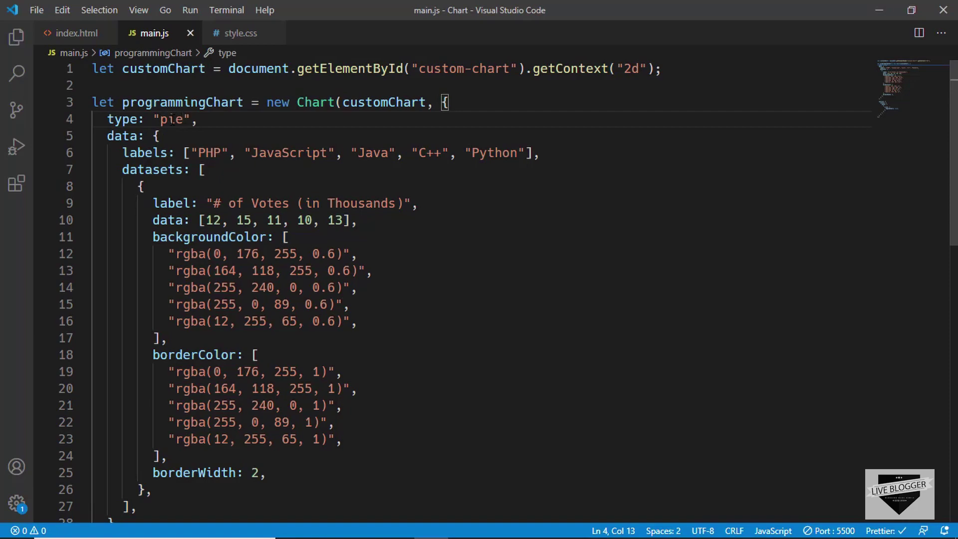
Preview the pie chart locally, then switch the type to 'doughnut' and view the doughnut chart
{"action": "key", "text": "alt+Tab"}
{"action": "left_click", "coordinate": [551, 11]}
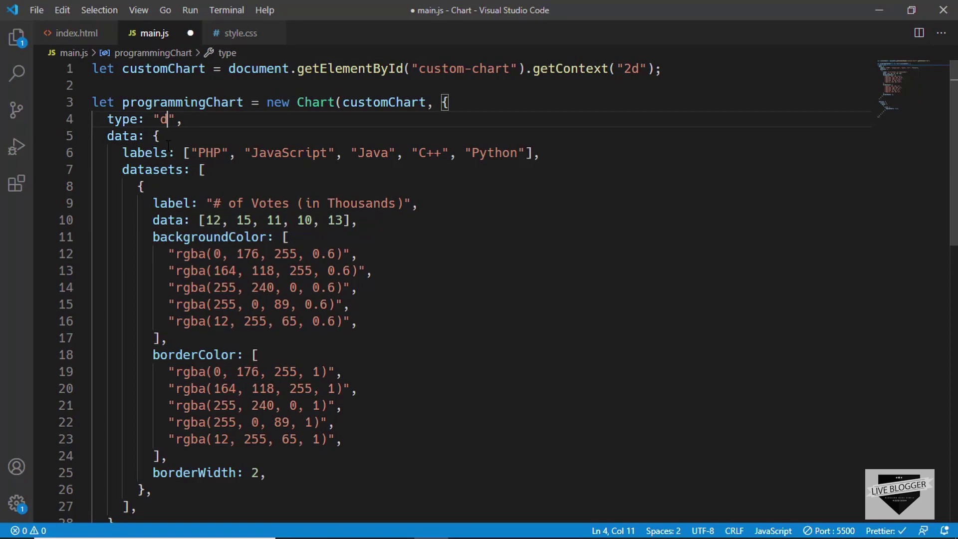
{"action": "type", "text": "oughnut\","}
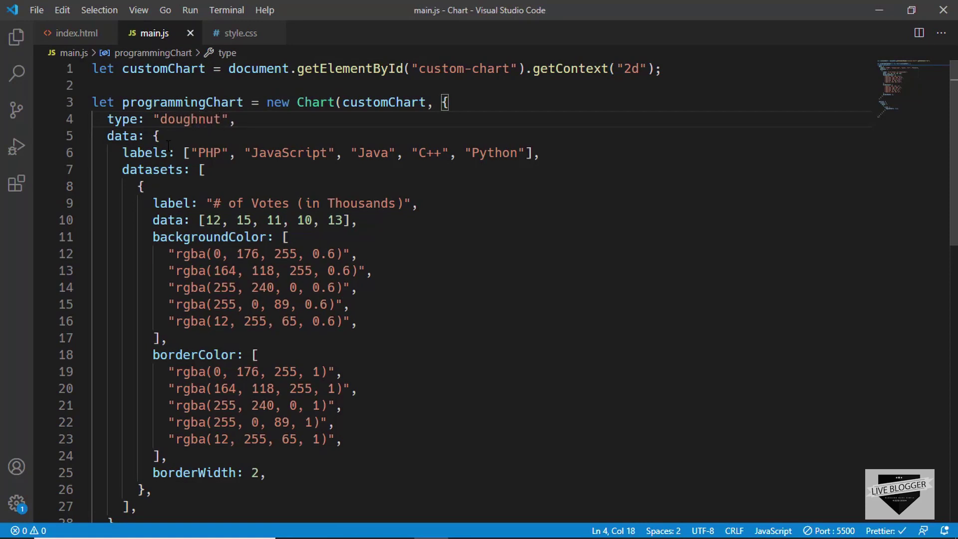
{"action": "key", "text": "alt+Tab"}
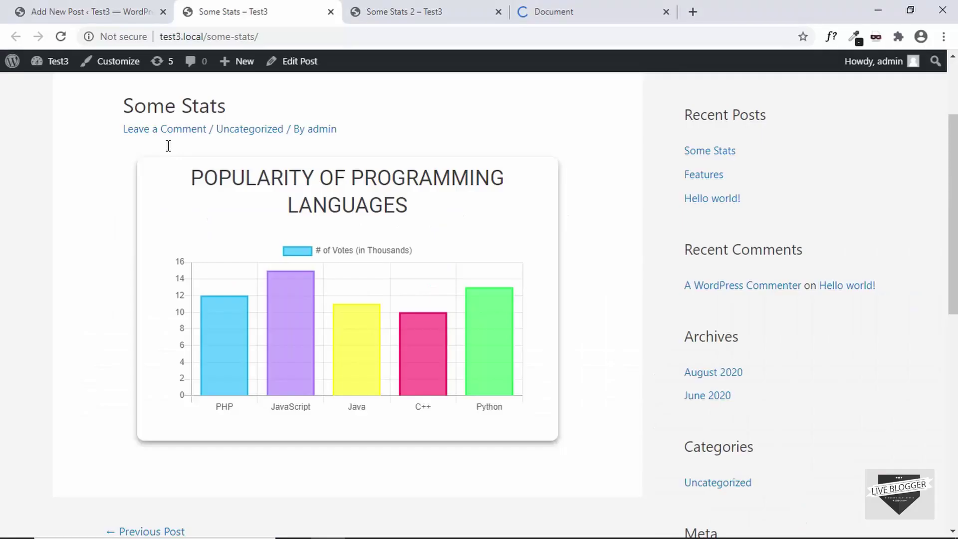
{"action": "left_click", "coordinate": [565, 9]}
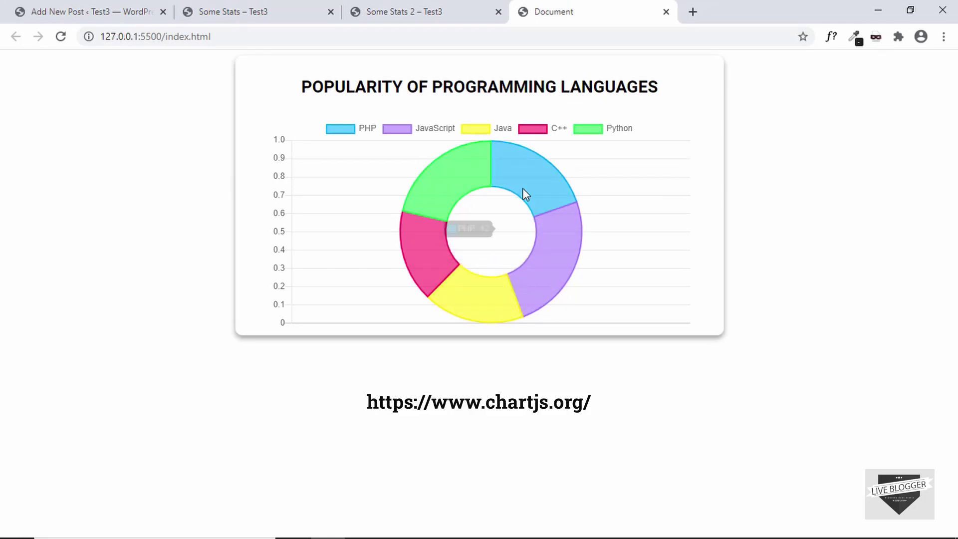
{"action": "mouse_move", "coordinate": [533, 197]}
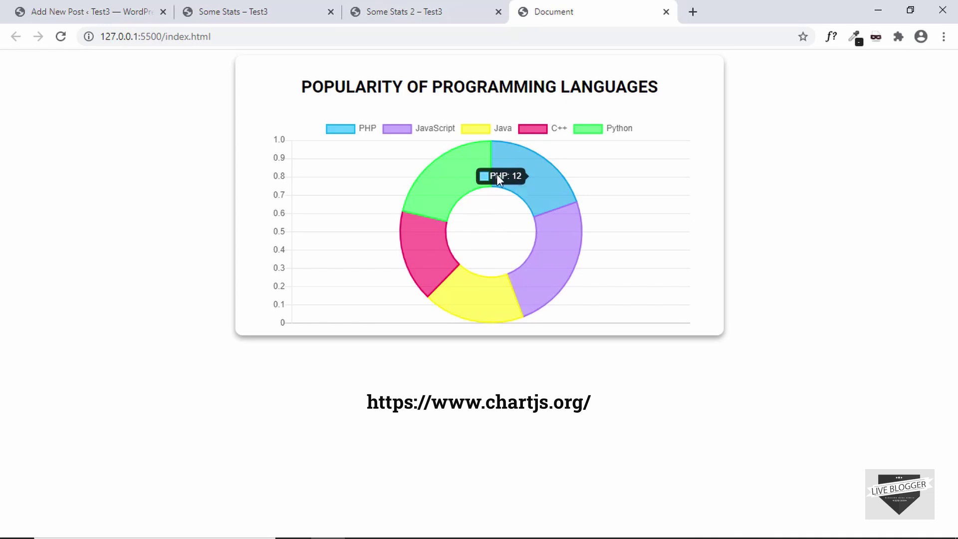